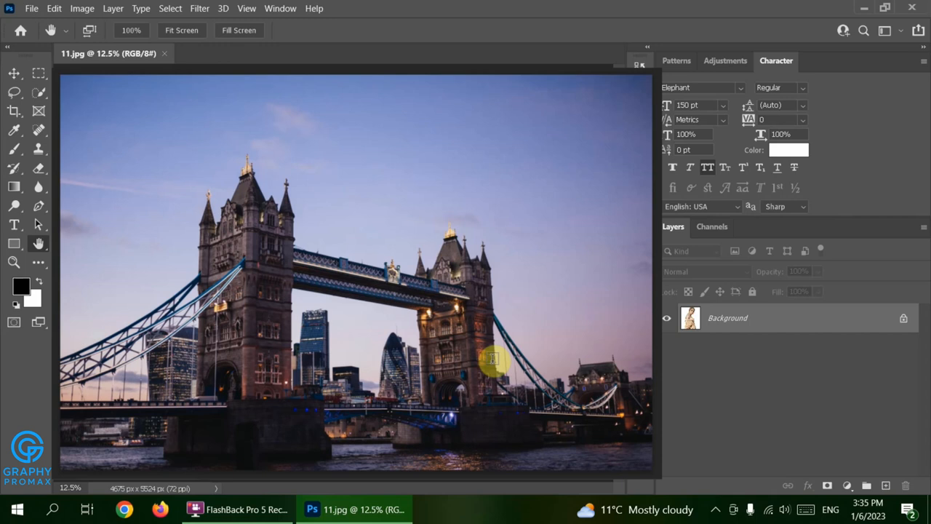
- Switch screen mode to view the Tower Bridge photo without panels
{"action": "key", "text": "f"}
{"action": "key", "text": "f"}
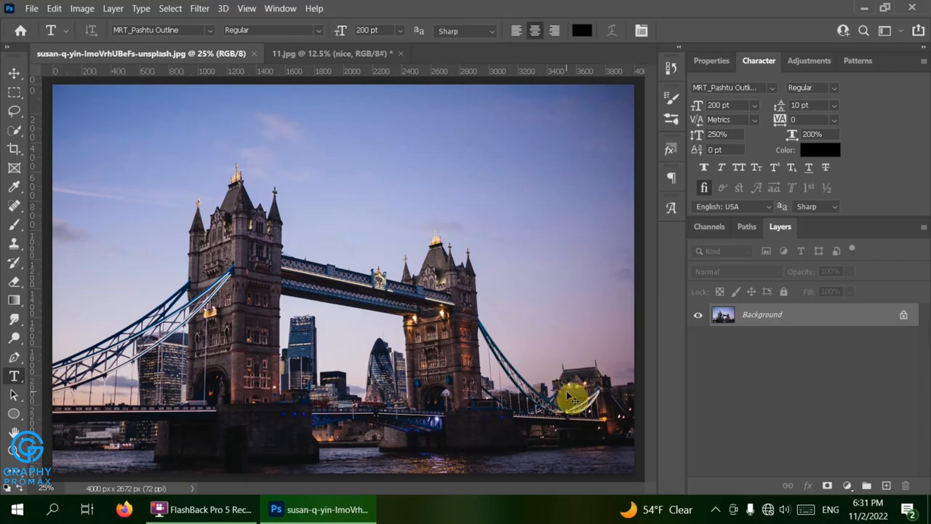
- Duplicate the photo as Layer 1, add Hue/Saturation at -100 saturation, and reselect Layer 1
{"action": "key", "text": "ctrl+j"}
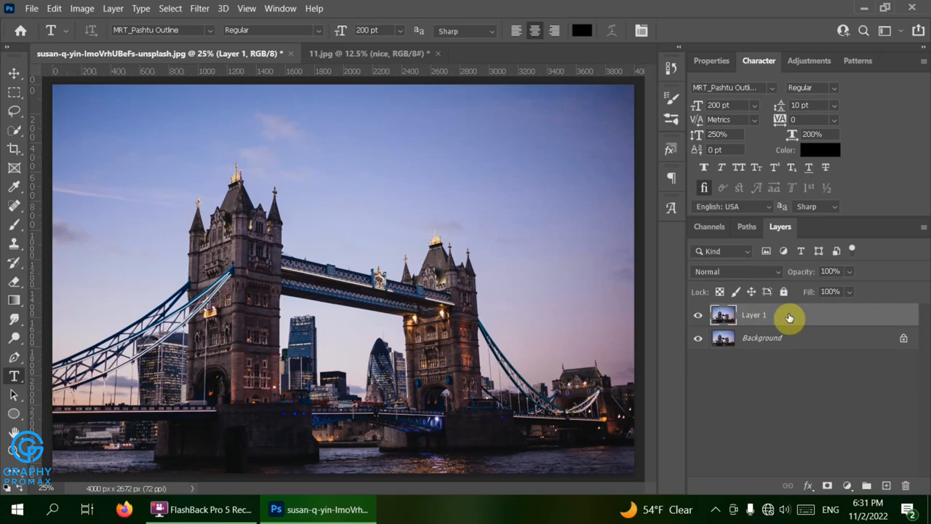
{"action": "left_click", "coordinate": [846, 486]}
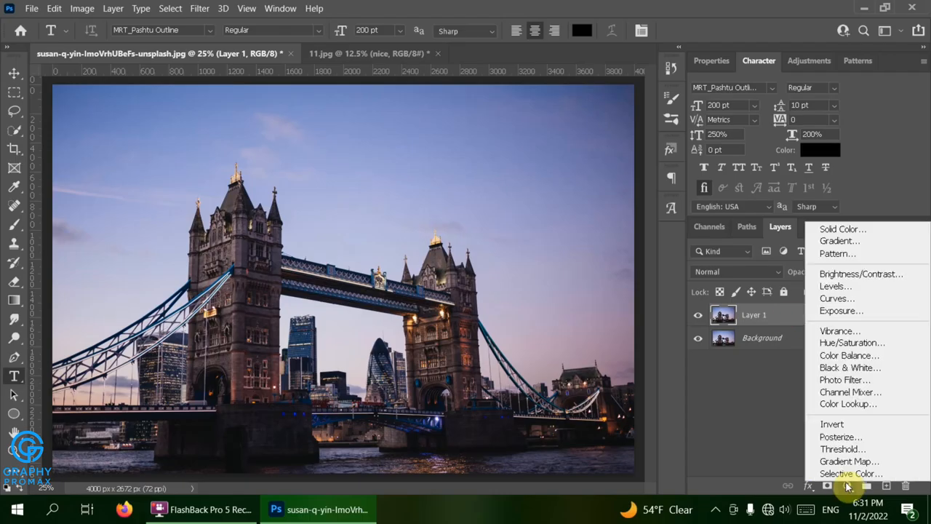
{"action": "left_click", "coordinate": [863, 343]}
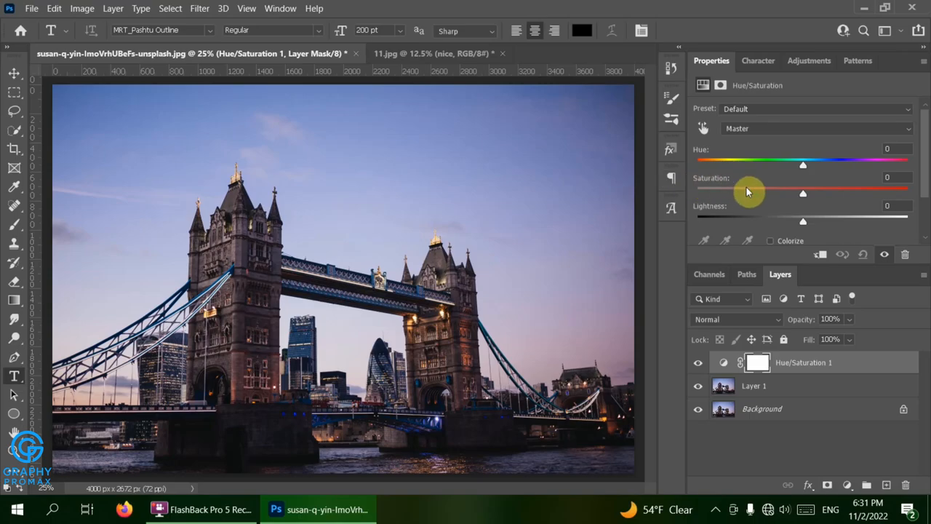
{"action": "left_click_drag", "start_coordinate": [803, 193], "coordinate": [693, 194]}
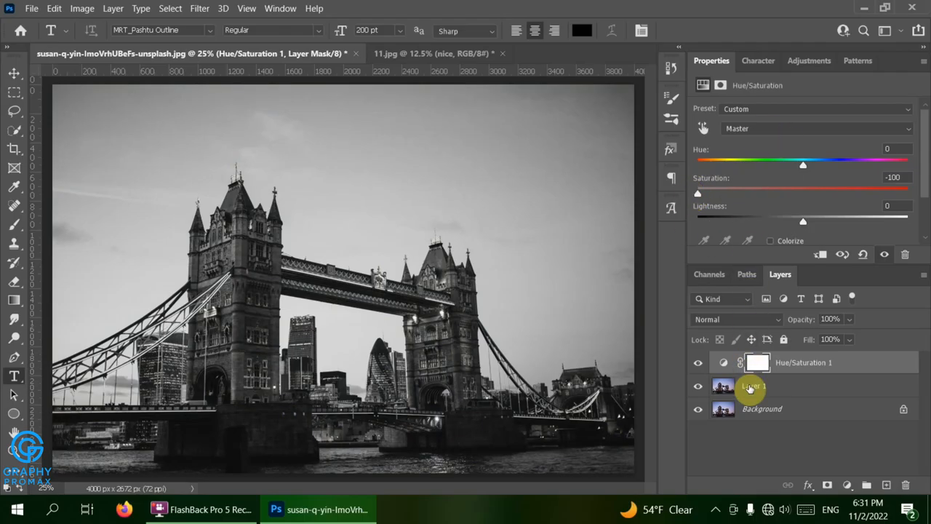
{"action": "left_click", "coordinate": [750, 388]}
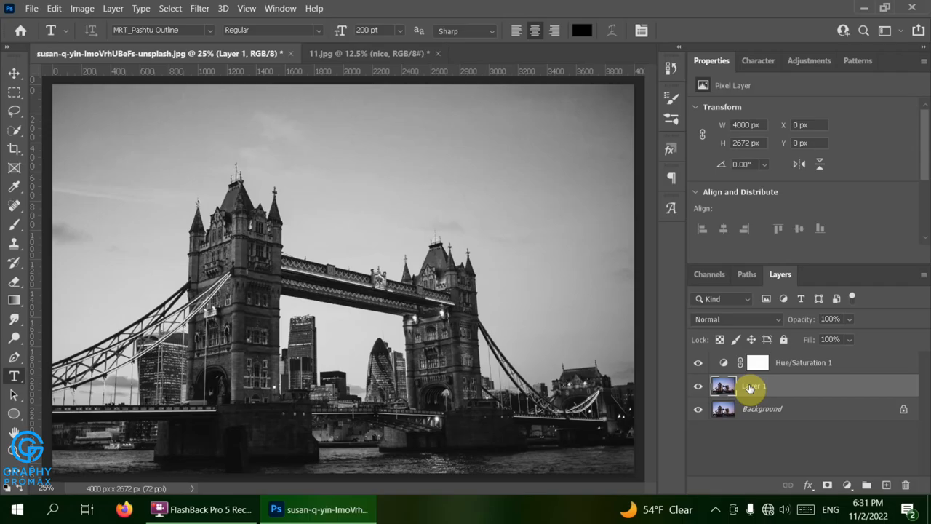
- Invert Layer 1 and set its blend mode to Color Dodge
{"action": "left_click", "coordinate": [83, 9]}
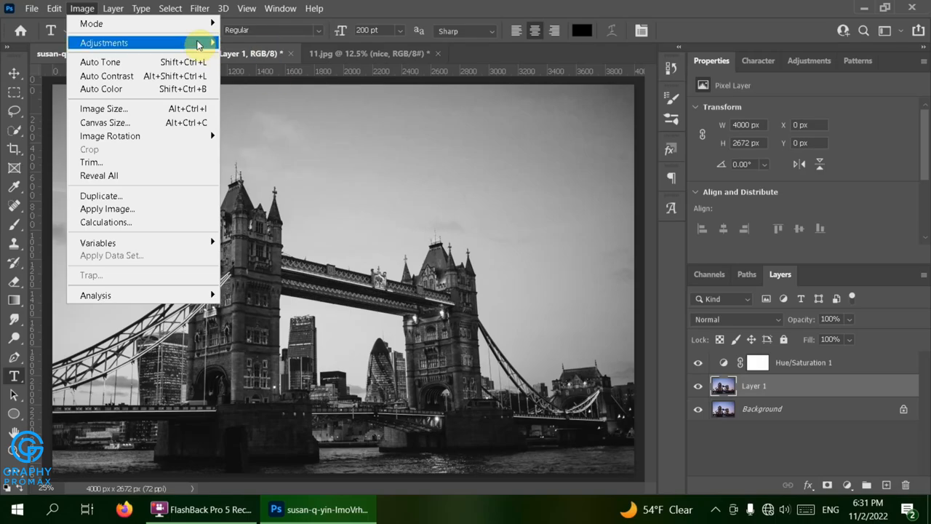
{"action": "mouse_move", "coordinate": [204, 42]}
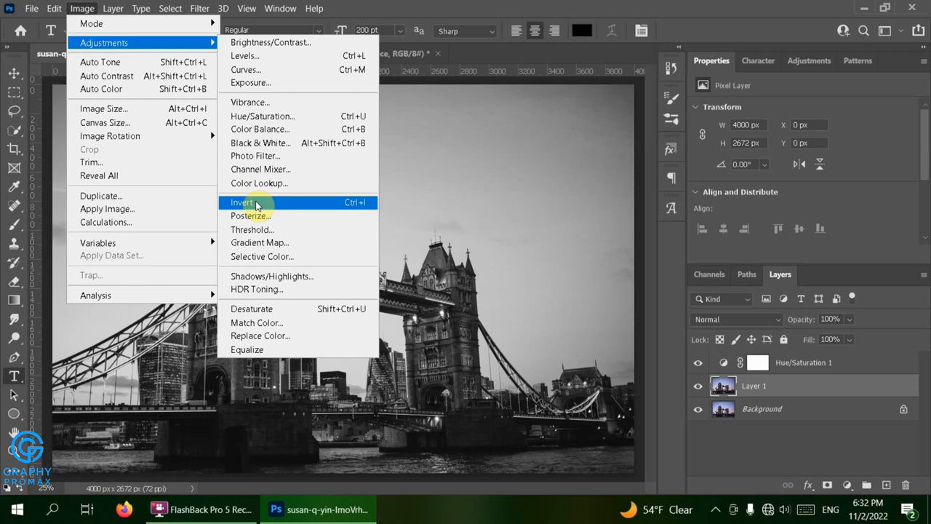
{"action": "key", "text": "Escape"}
{"action": "key", "text": "ctrl+i"}
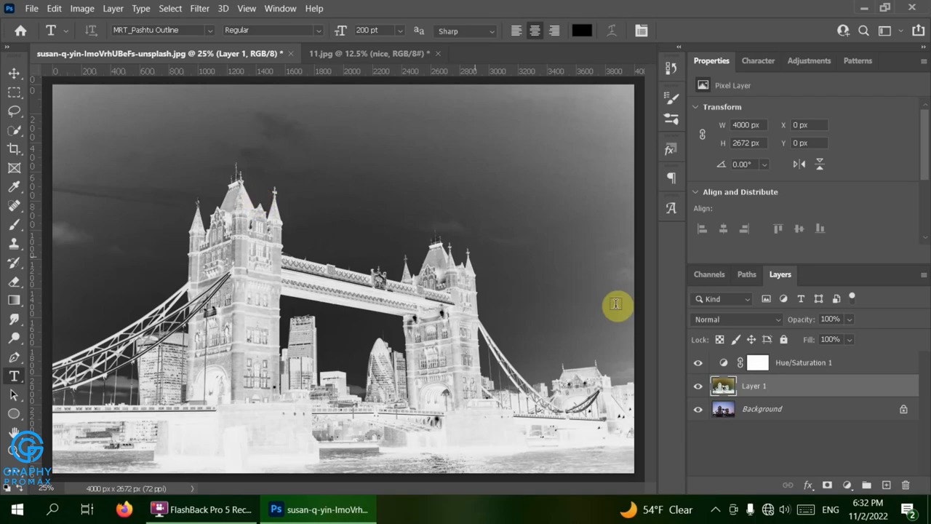
{"action": "left_click", "coordinate": [702, 317]}
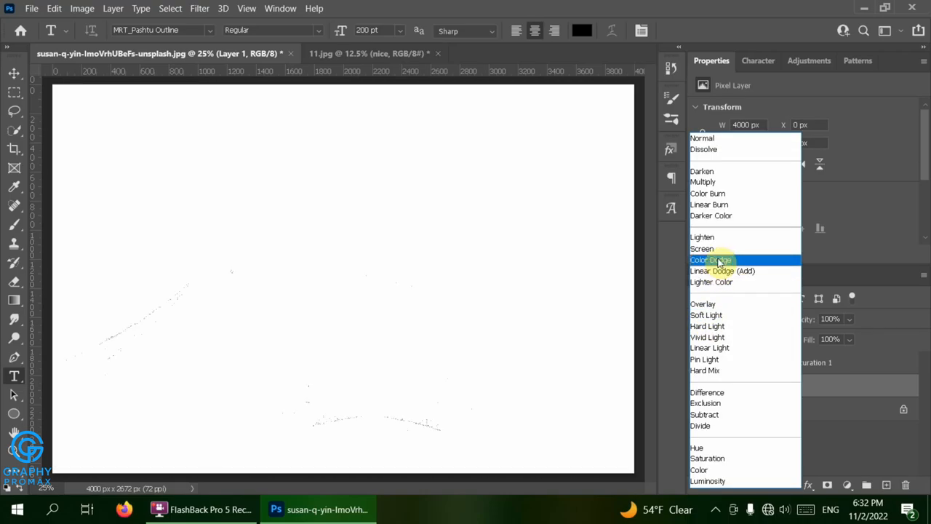
{"action": "left_click", "coordinate": [718, 261]}
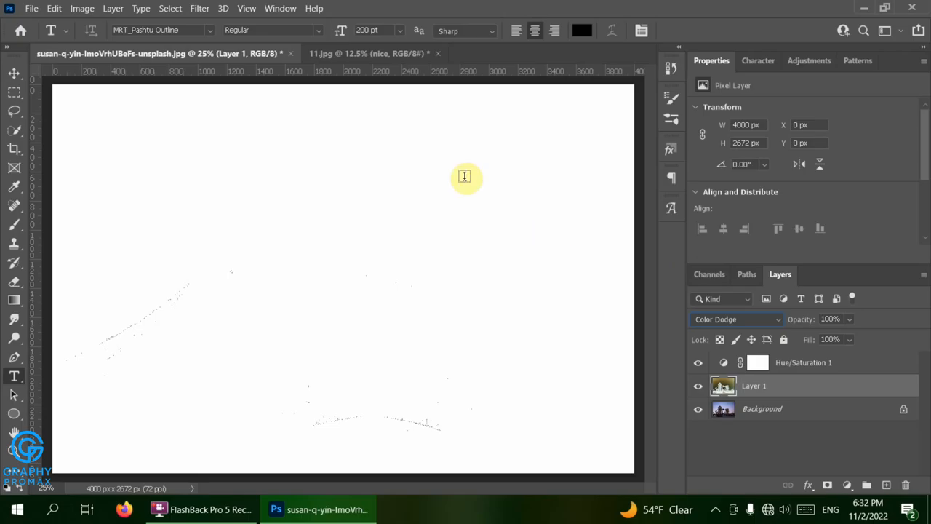
- Apply a Gaussian Blur to Layer 1, settling on a 9-pixel radius after trying other values
{"action": "left_click", "coordinate": [200, 11]}
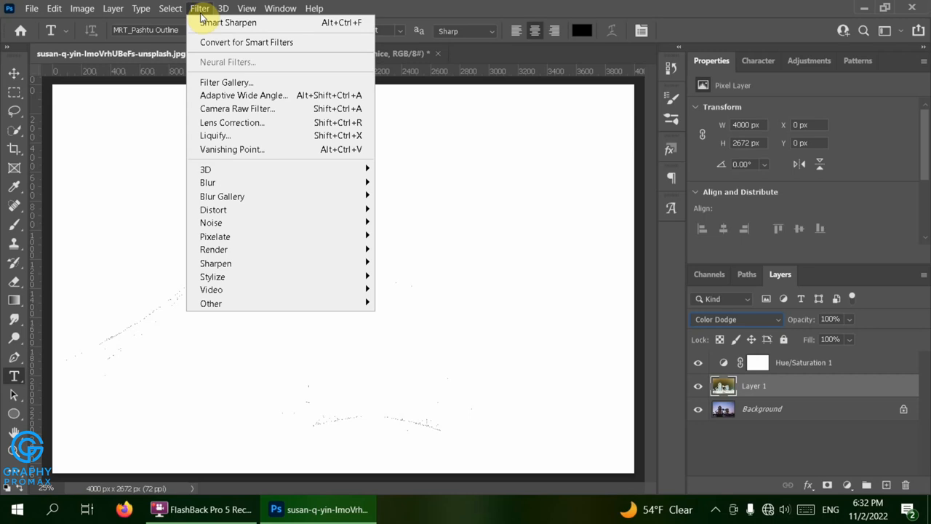
{"action": "mouse_move", "coordinate": [207, 184]}
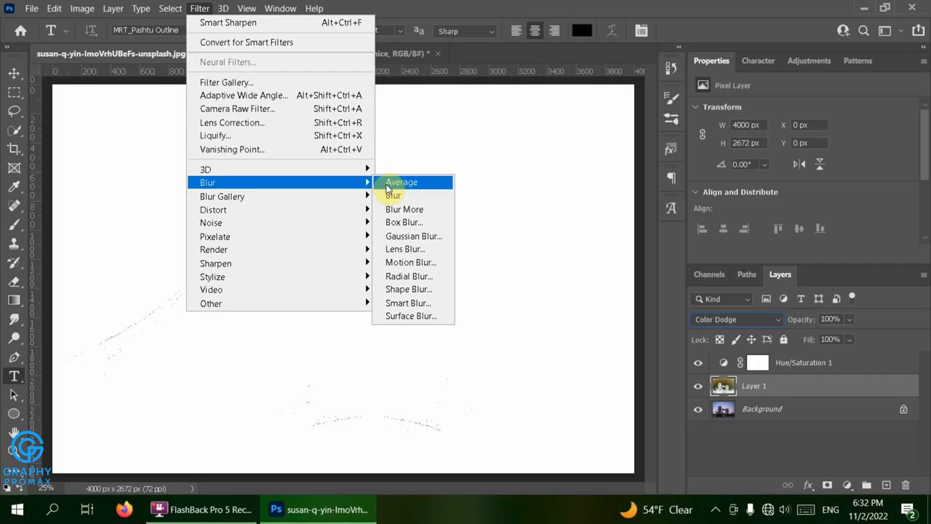
{"action": "left_click", "coordinate": [398, 236]}
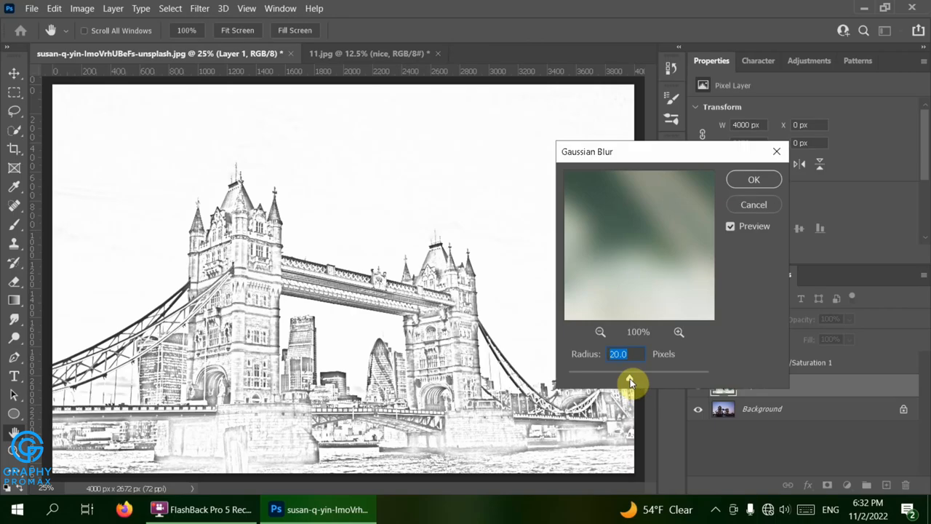
{"action": "type", "text": "15"}
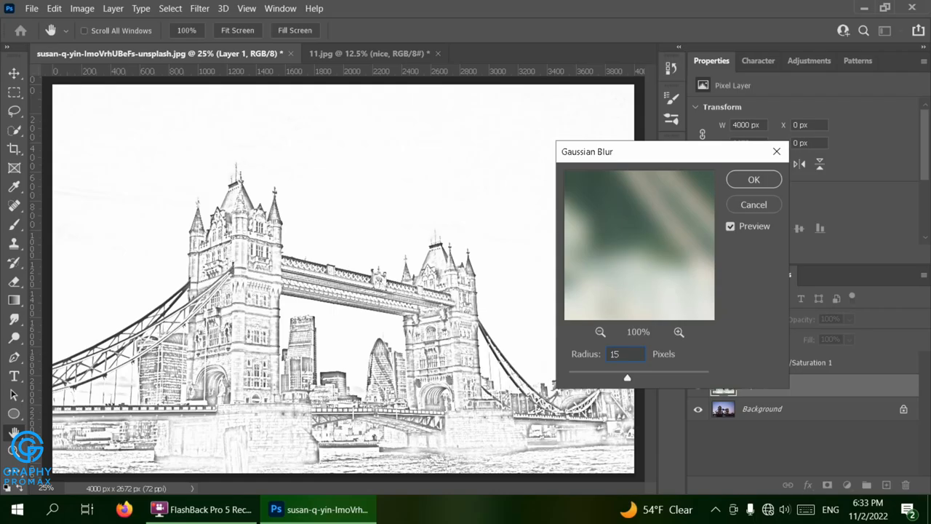
{"action": "key", "text": "BackSpace"}
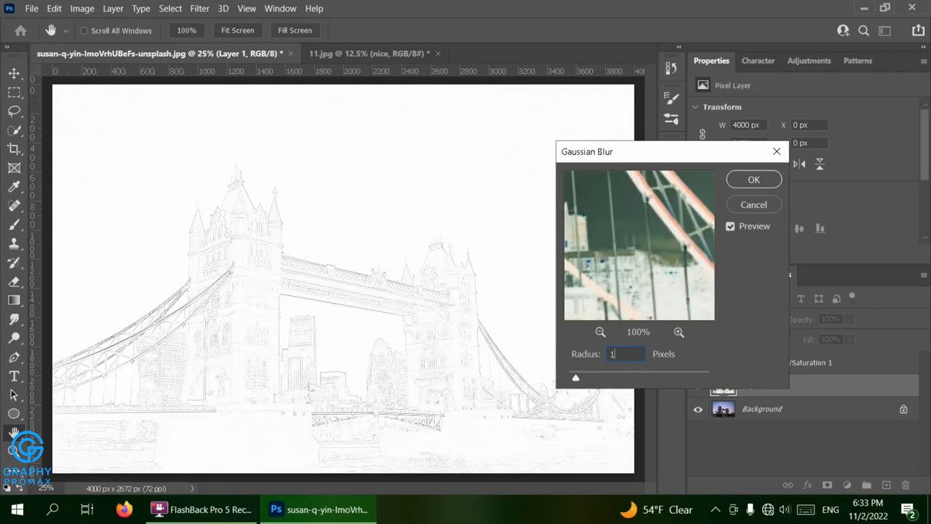
{"action": "type", "text": "0"}
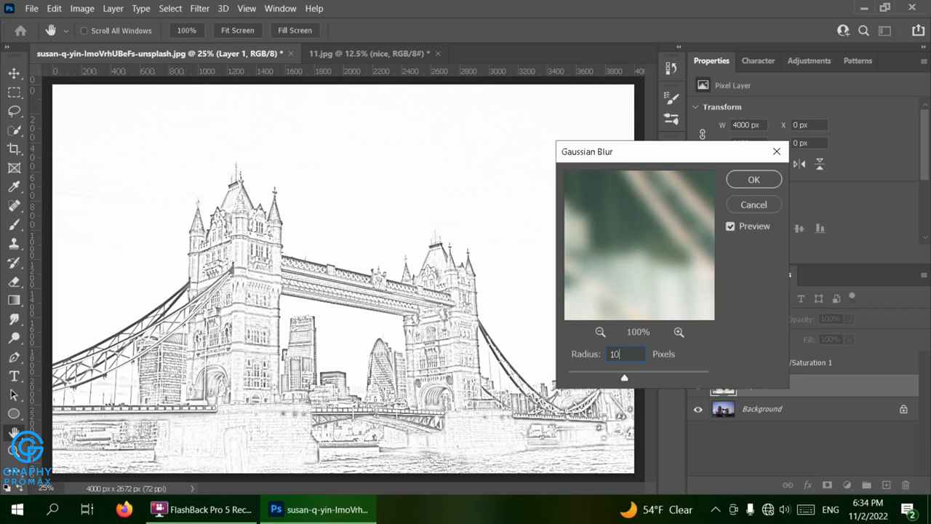
{"action": "key", "text": "BackSpace"}
{"action": "key", "text": "BackSpace"}
{"action": "type", "text": "9"}
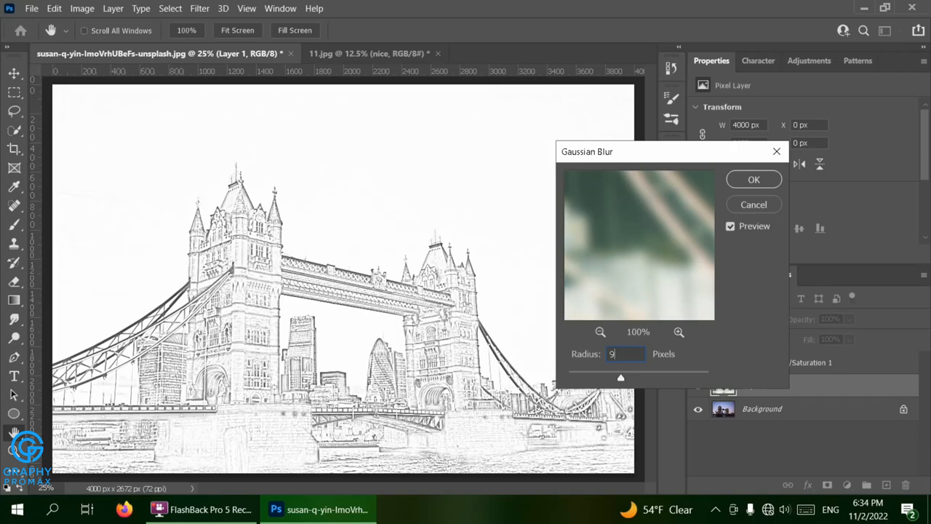
{"action": "left_click", "coordinate": [753, 176]}
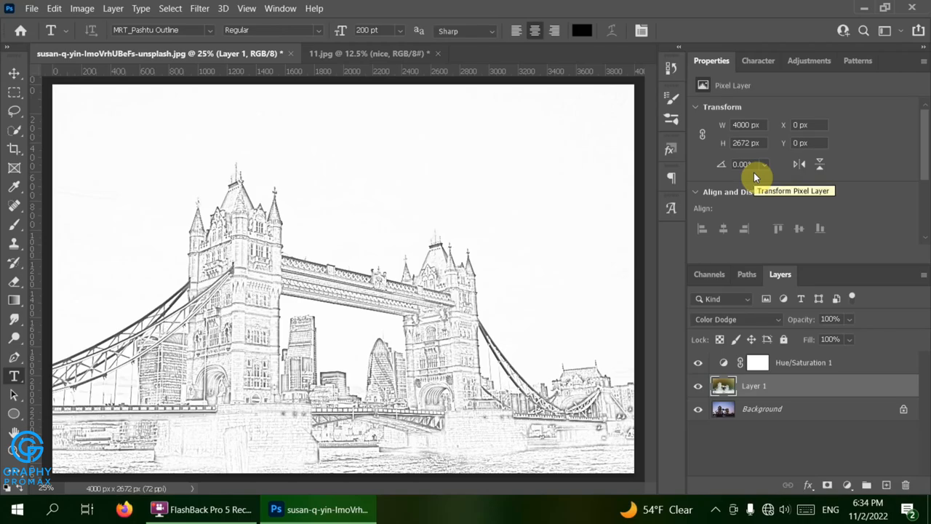
- Add a Brightness/Contrast adjustment layer with brightness -30 and contrast 50
{"action": "left_click", "coordinate": [849, 485]}
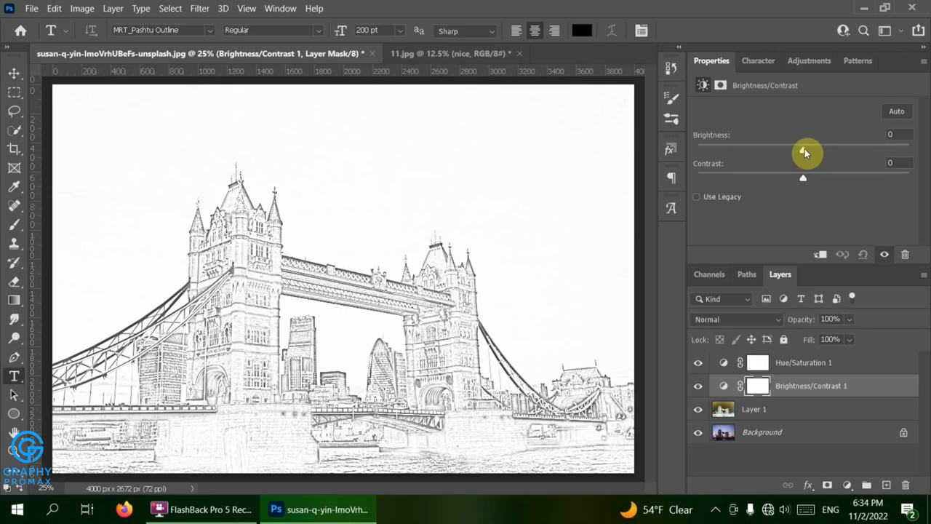
{"action": "left_click_drag", "start_coordinate": [805, 152], "coordinate": [771, 151]}
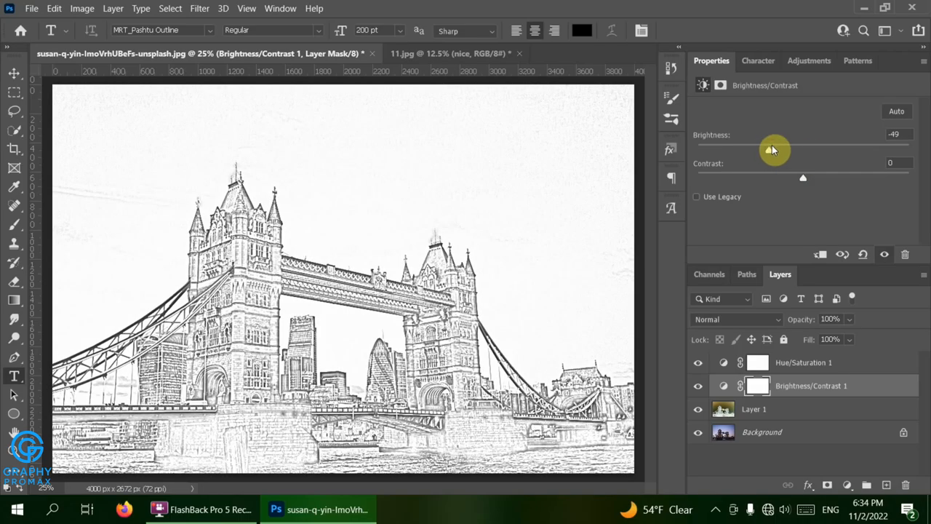
{"action": "left_click", "coordinate": [894, 135]}
{"action": "type", "text": "-50"}
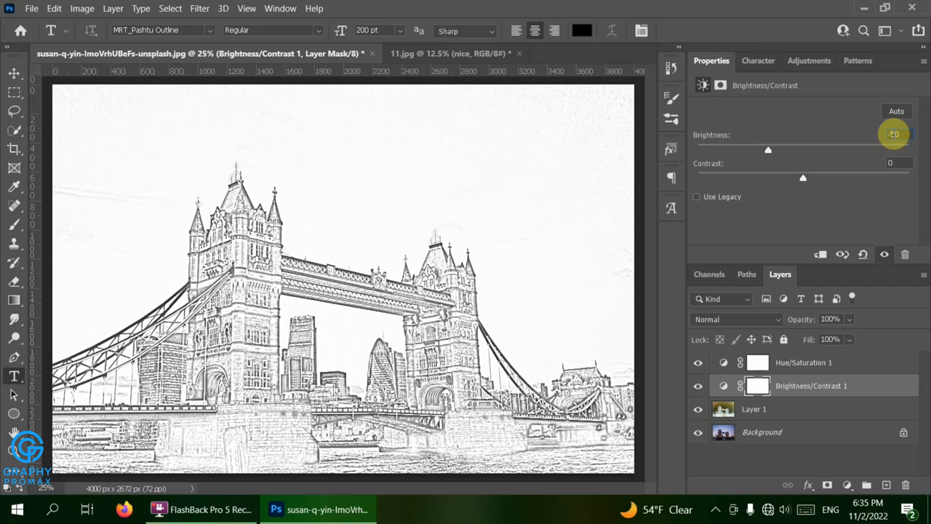
{"action": "left_click_drag", "start_coordinate": [805, 178], "coordinate": [860, 186]}
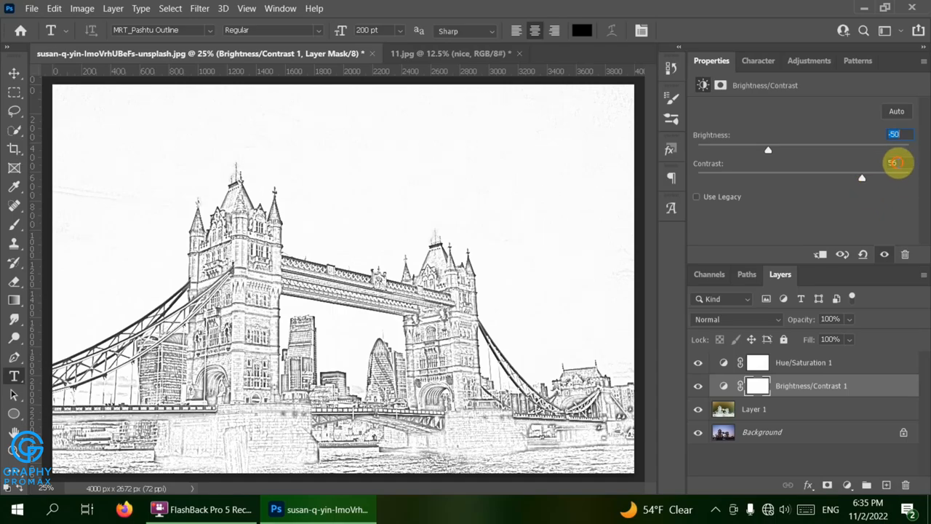
{"action": "left_click", "coordinate": [894, 162]}
{"action": "type", "text": "50"}
{"action": "key", "text": "Return"}
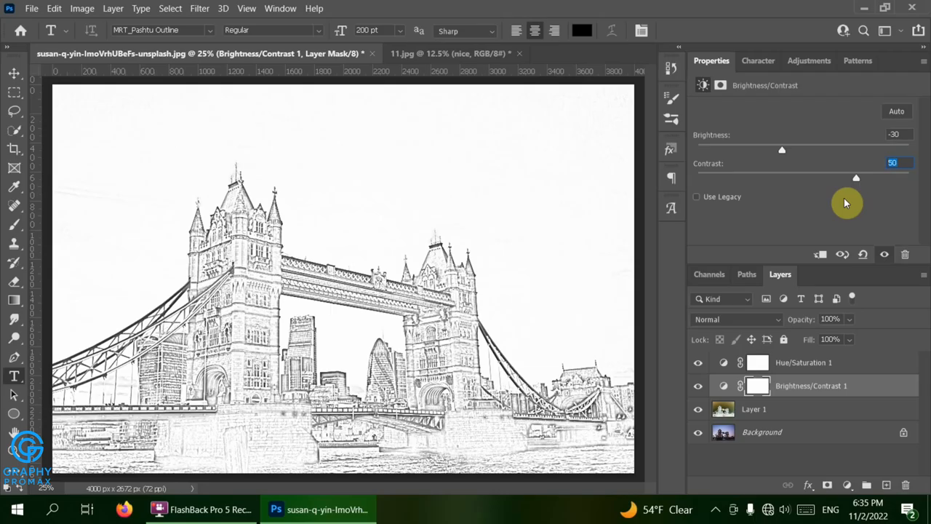
- Add a Levels layer with a slight midtone shift, apply Color Dodge blending, and select Layer 1
{"action": "left_click", "coordinate": [846, 485]}
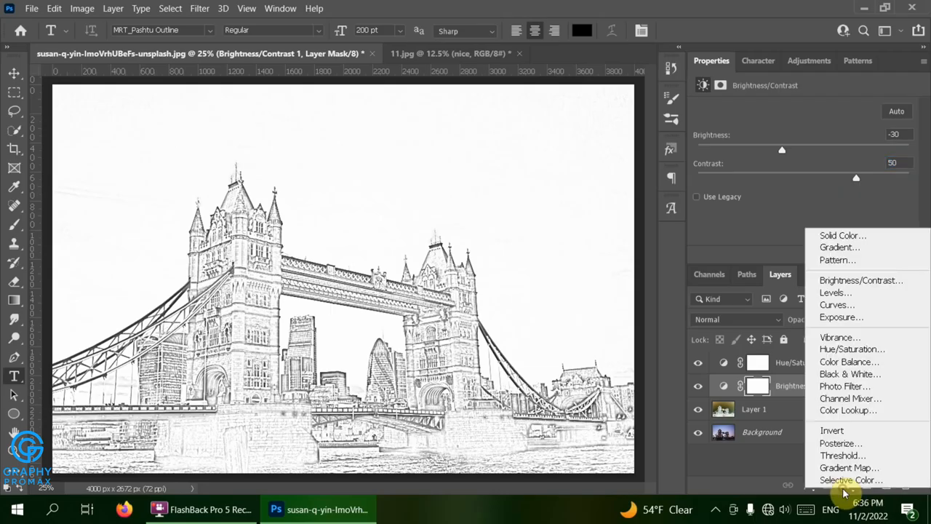
{"action": "left_click", "coordinate": [837, 303]}
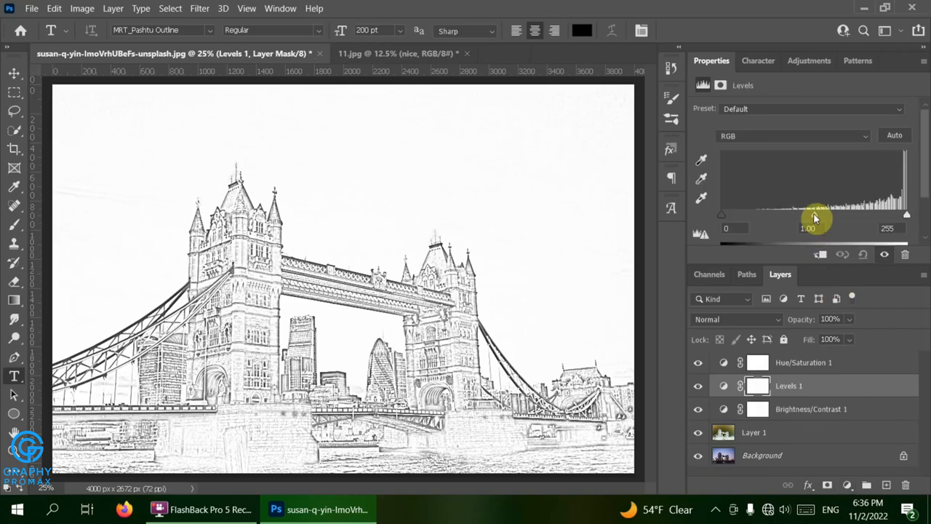
{"action": "left_click_drag", "start_coordinate": [813, 214], "coordinate": [787, 225]}
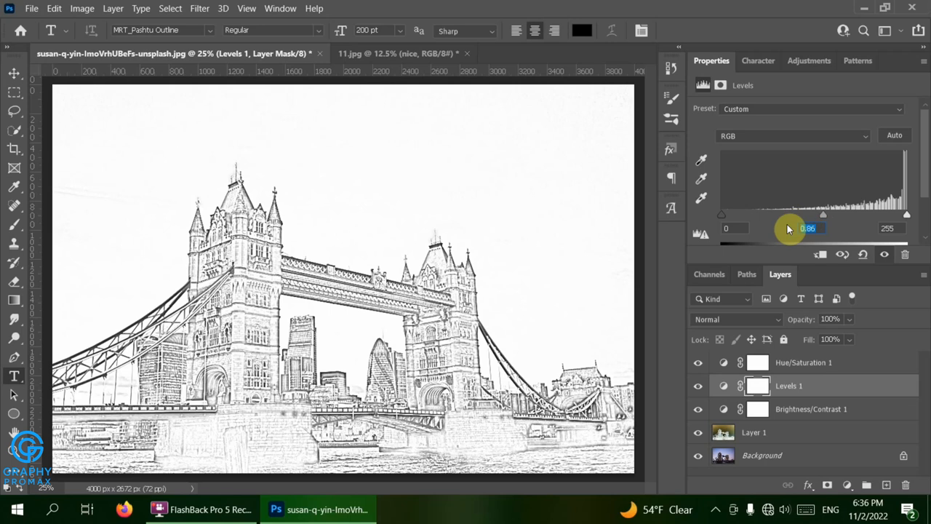
{"action": "type", "text": "1"}
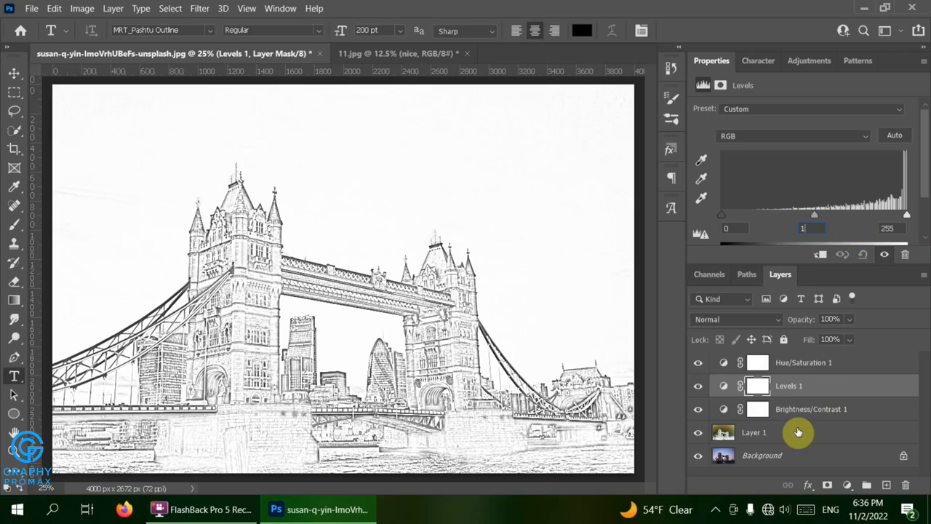
{"action": "key", "text": "shift+alt+d"}
{"action": "left_click", "coordinate": [798, 432]}
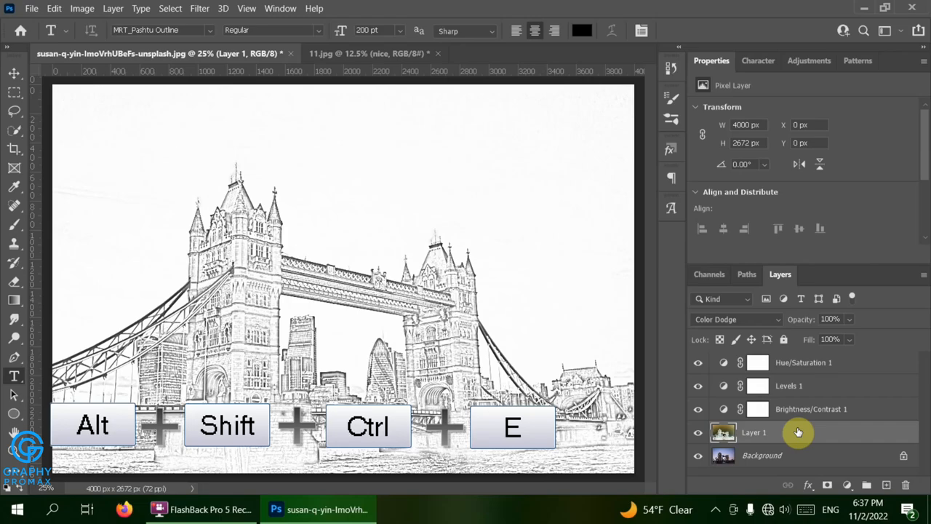
- Stamp a merged layer to the top, name it 'nice', and convert it to a smart object
{"action": "key", "text": "ctrl+shift+alt+e"}
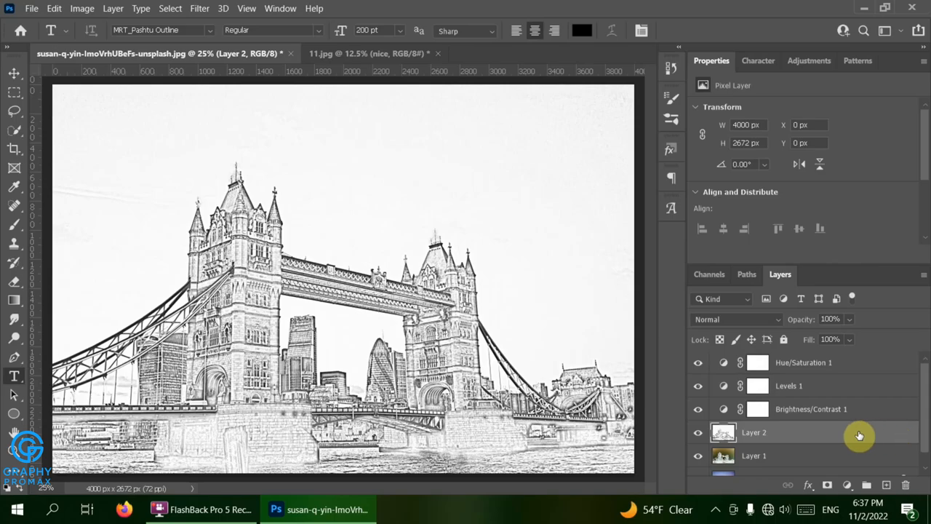
{"action": "left_click_drag", "start_coordinate": [859, 435], "coordinate": [852, 363]}
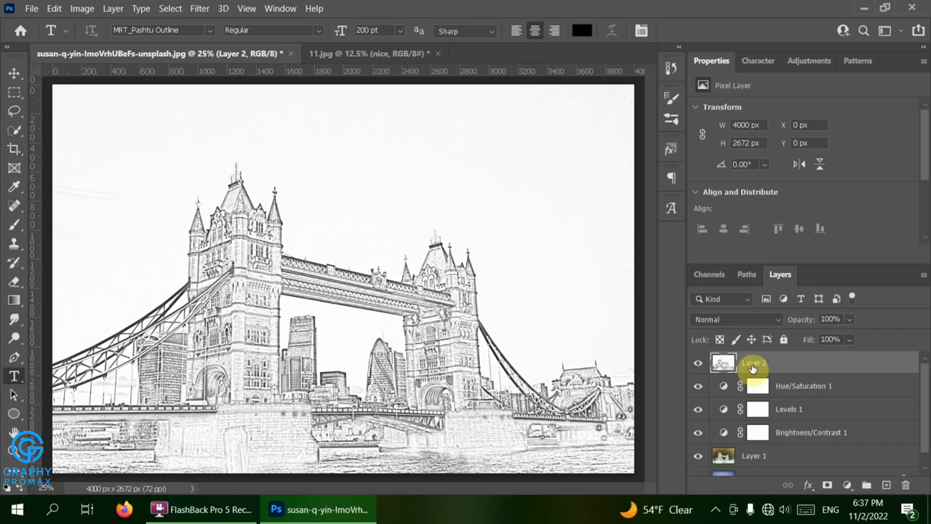
{"action": "right_click", "coordinate": [753, 367]}
{"action": "left_click", "coordinate": [754, 363]}
{"action": "double_click", "coordinate": [753, 362]}
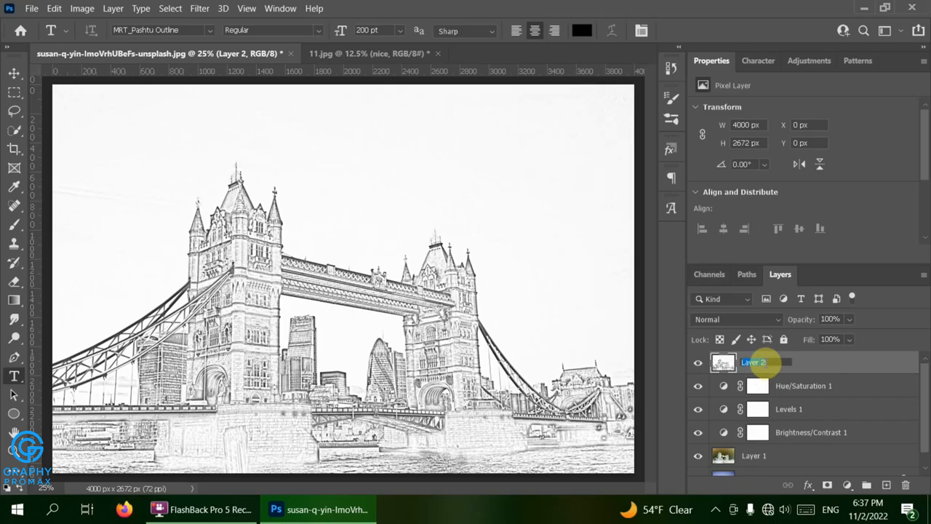
{"action": "type", "text": "nice"}
{"action": "left_click", "coordinate": [855, 370]}
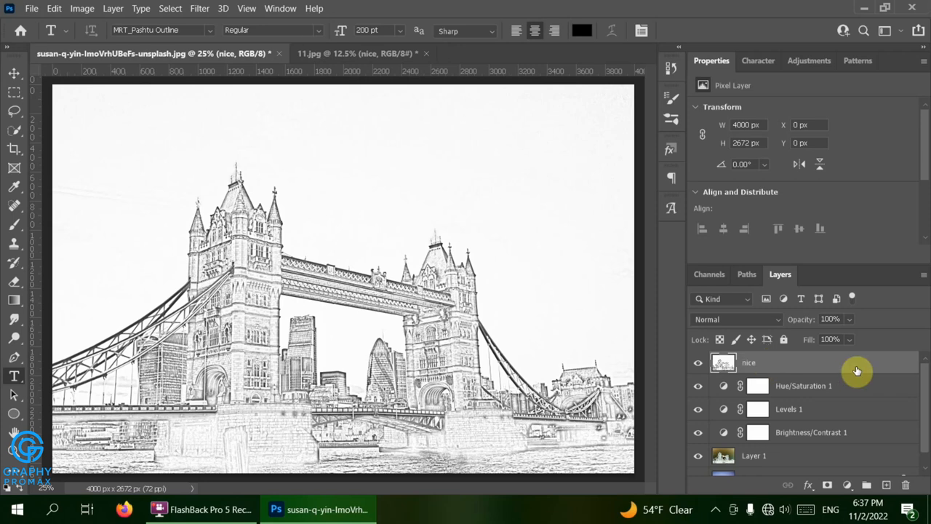
{"action": "right_click", "coordinate": [856, 371]}
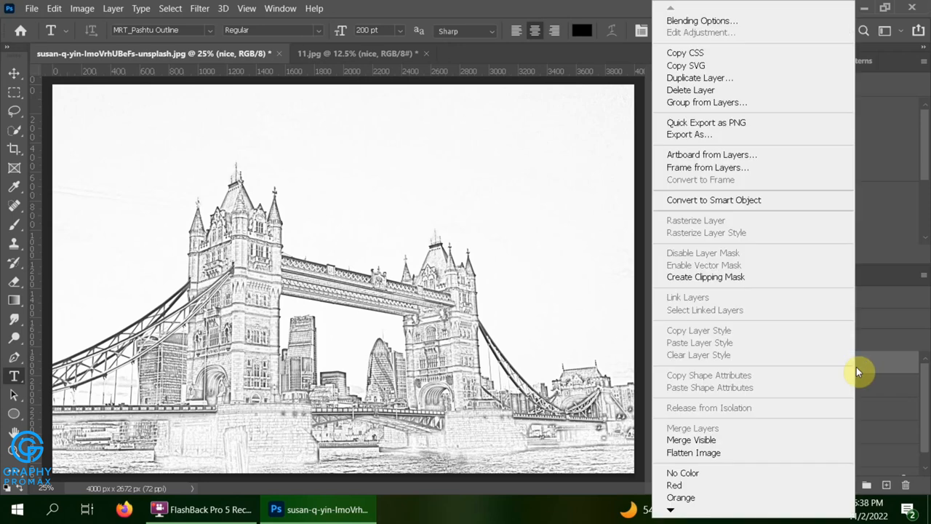
{"action": "left_click", "coordinate": [788, 205]}
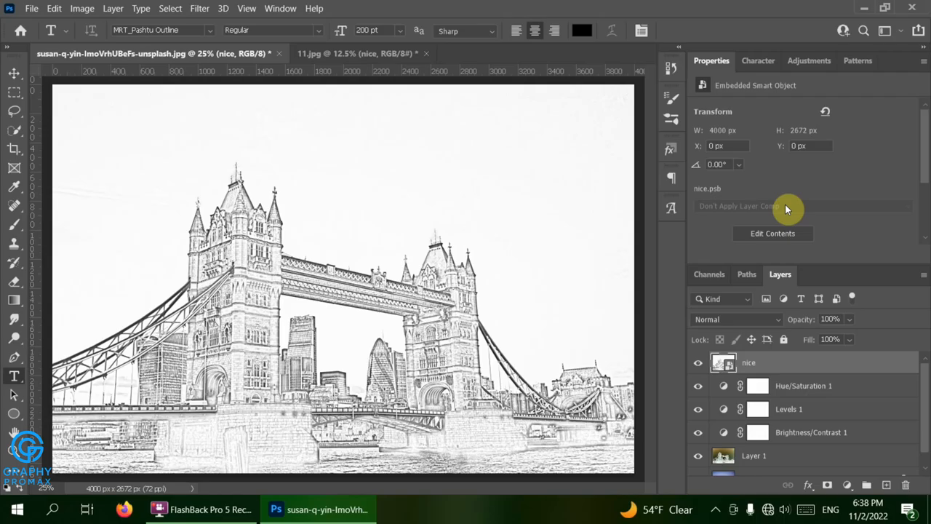
- Apply an Add Noise smart filter at 8.5% Uniform to the nice layer
{"action": "left_click", "coordinate": [200, 8]}
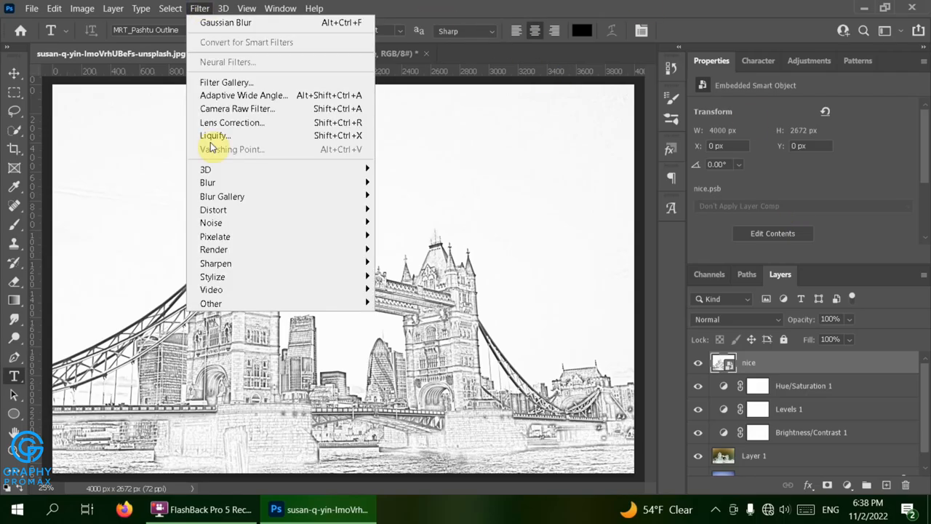
{"action": "mouse_move", "coordinate": [315, 224]}
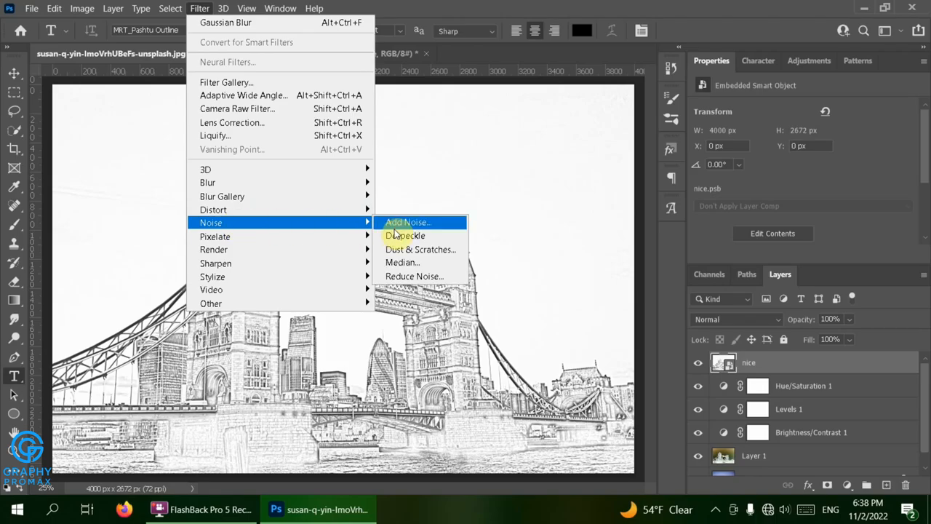
{"action": "left_click", "coordinate": [440, 221]}
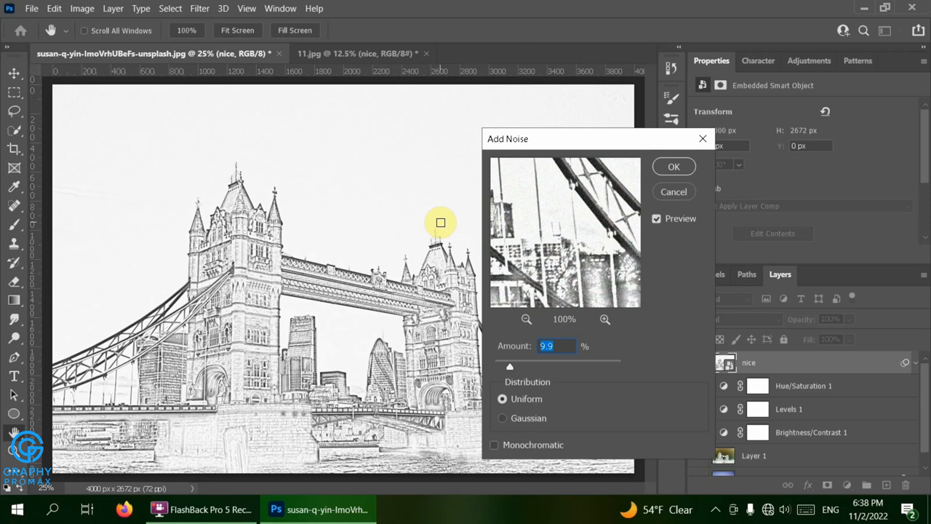
{"action": "type", "text": "9"}
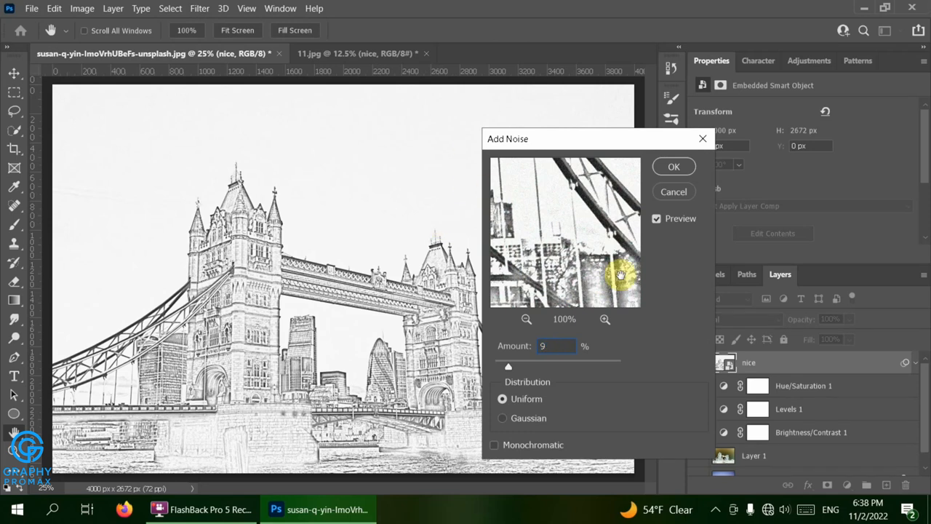
{"action": "left_click_drag", "start_coordinate": [575, 227], "coordinate": [515, 266]}
{"action": "type", "text": "8"}
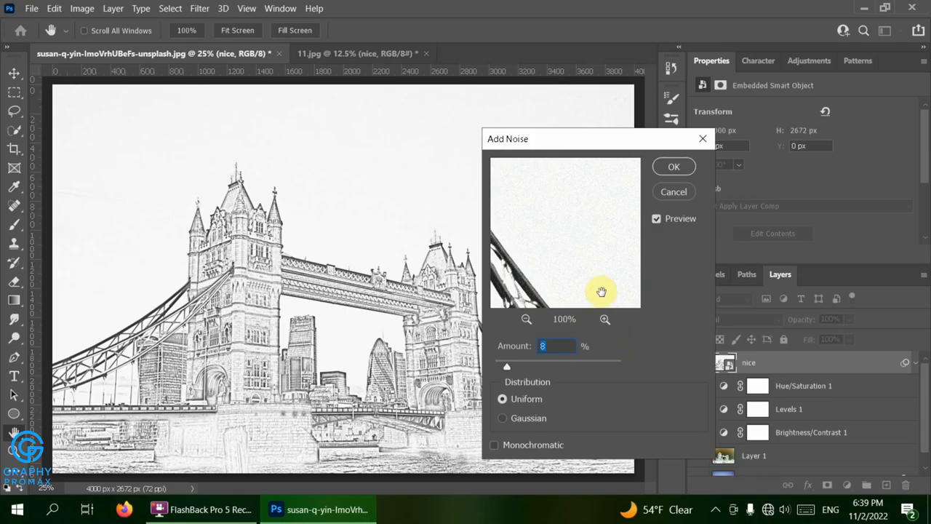
{"action": "left_click_drag", "start_coordinate": [599, 283], "coordinate": [571, 266]}
{"action": "key", "text": "Up"}
{"action": "key", "text": "Up"}
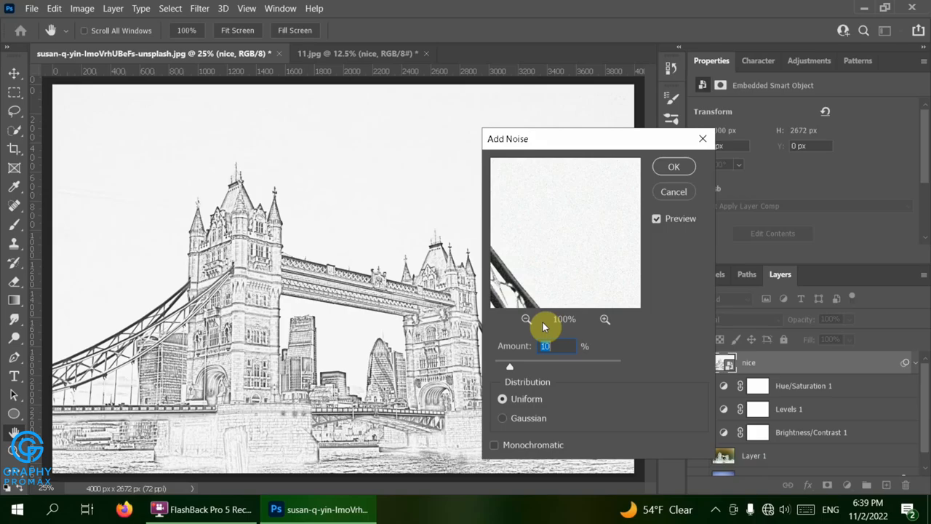
{"action": "type", "text": "8.5"}
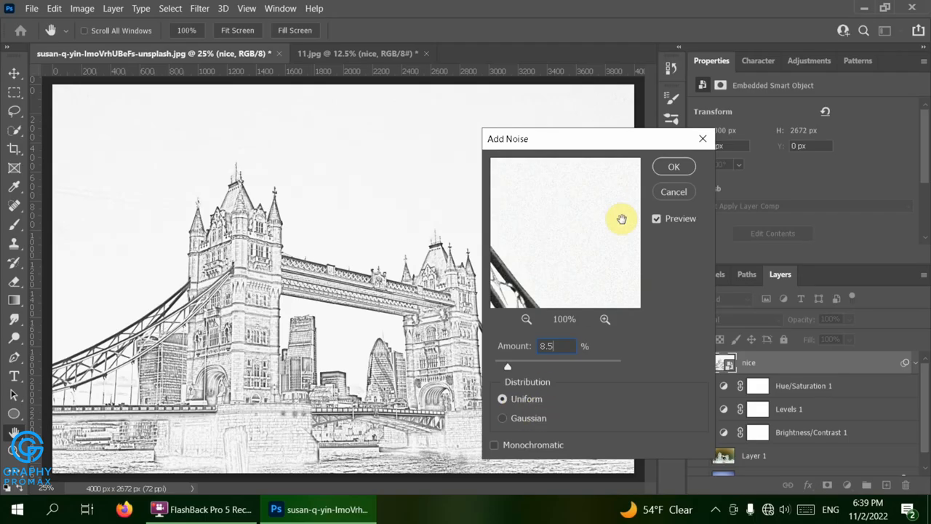
{"action": "left_click", "coordinate": [671, 169]}
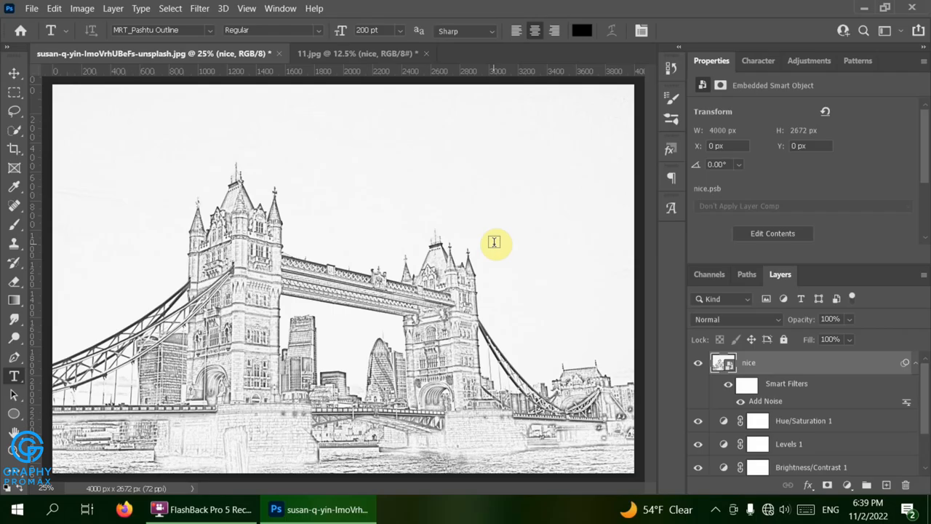
{"action": "left_click", "coordinate": [205, 9]}
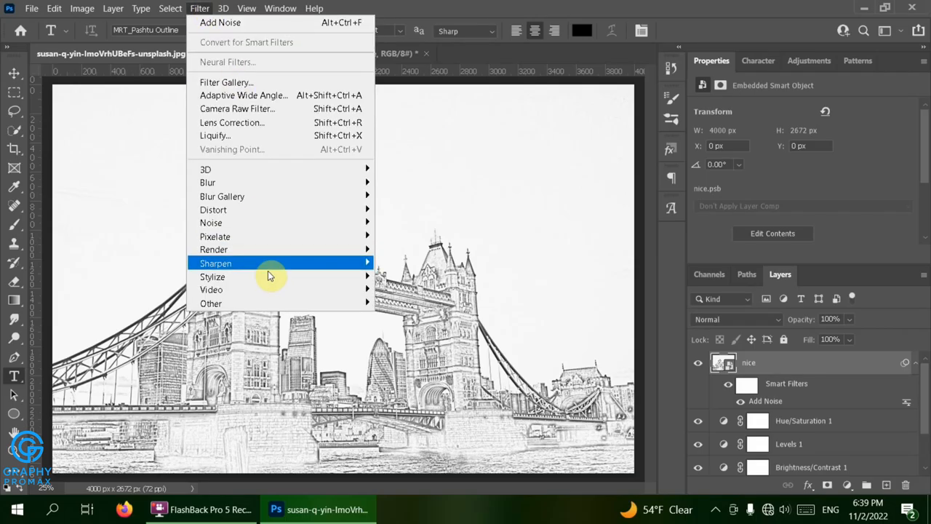
- Apply Smart Sharpen at 80% amount with a 25 px radius to the nice layer
{"action": "mouse_move", "coordinate": [269, 277]}
{"action": "mouse_move", "coordinate": [320, 265]}
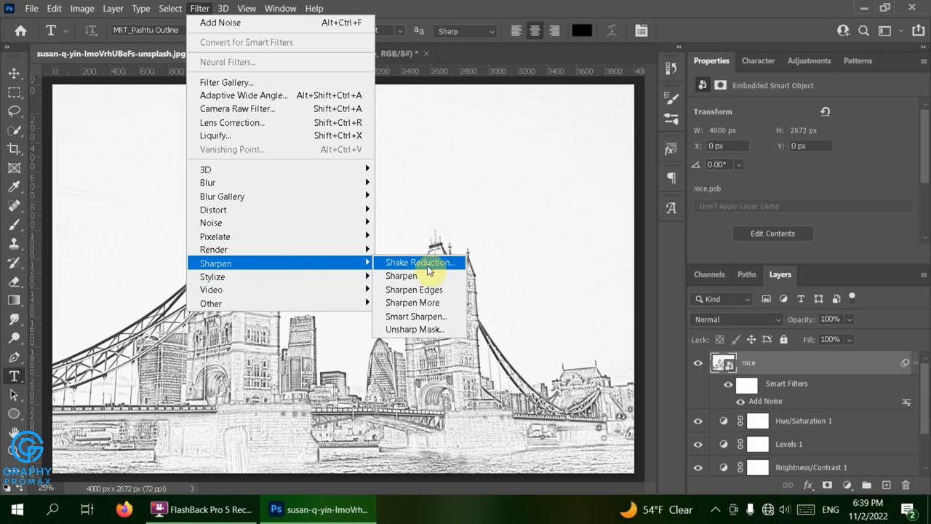
{"action": "left_click", "coordinate": [428, 314]}
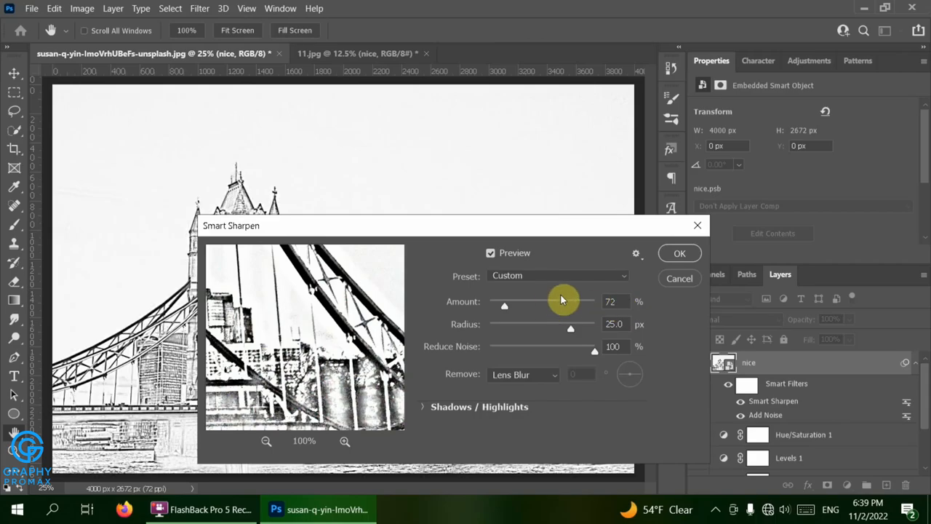
{"action": "left_click", "coordinate": [598, 301]}
{"action": "type", "text": "8"}
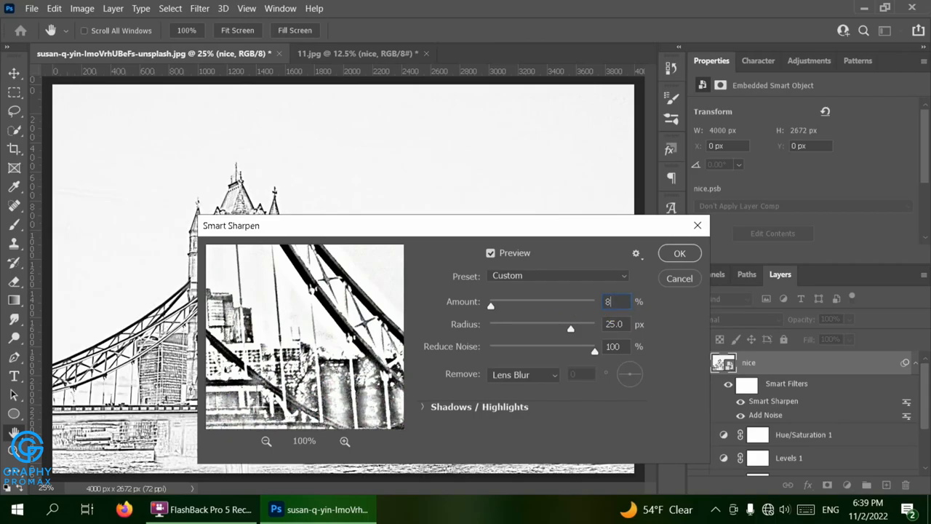
{"action": "type", "text": "0"}
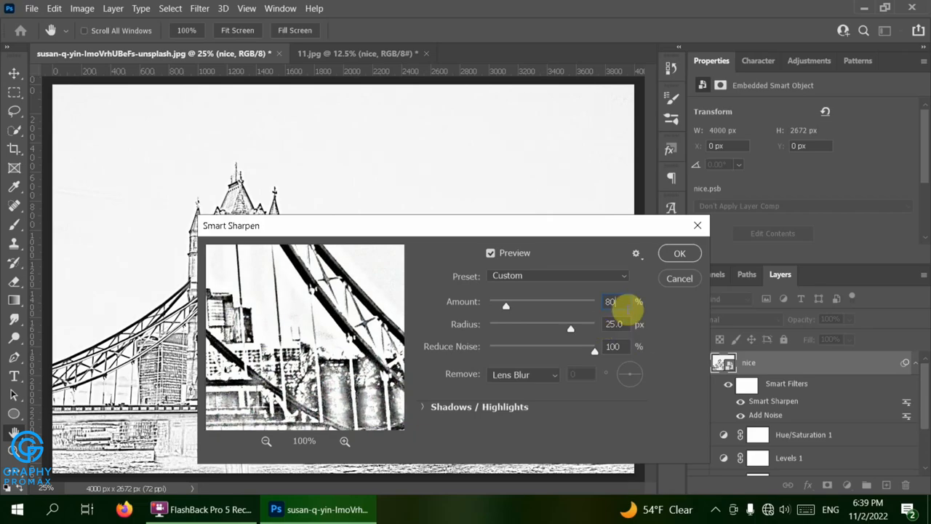
{"action": "left_click", "coordinate": [681, 254]}
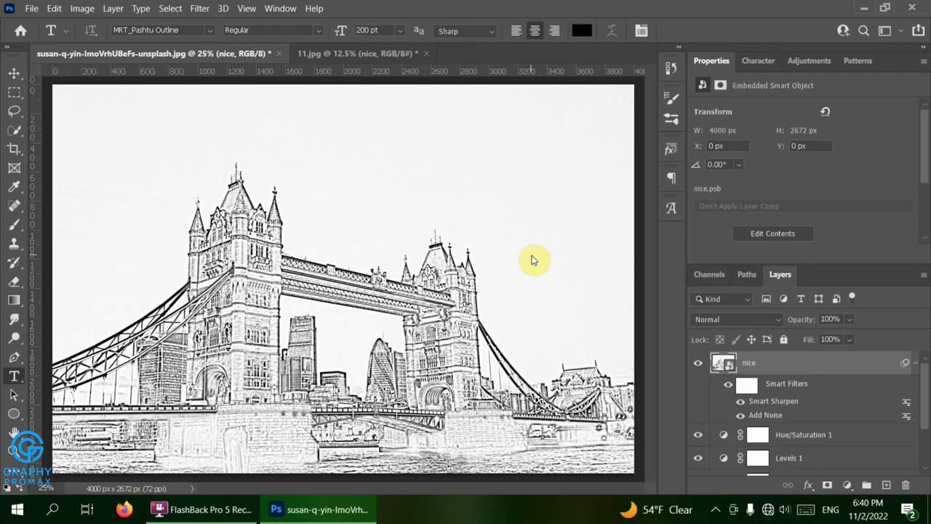
- Set the nice layer to Darker Color blending at 80% opacity and 59% fill
{"action": "left_click", "coordinate": [702, 320]}
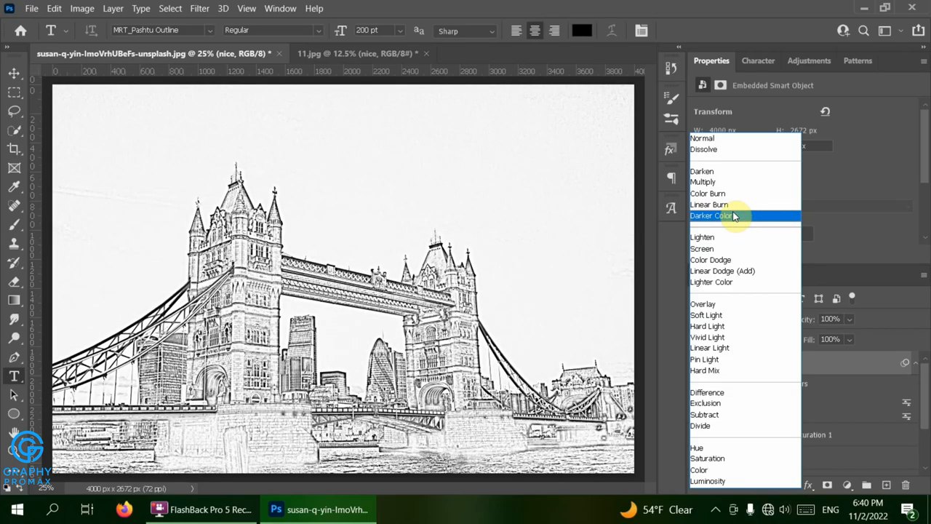
{"action": "left_click", "coordinate": [734, 216]}
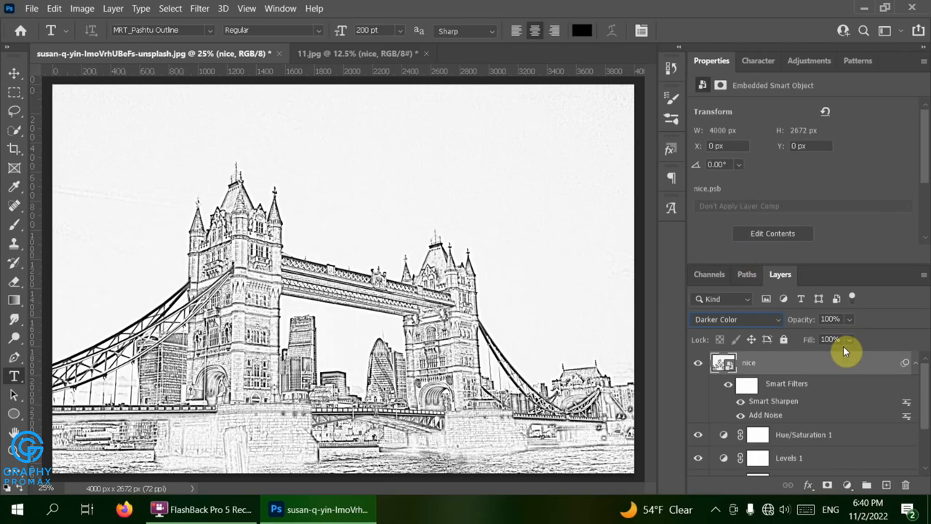
{"action": "mouse_move", "coordinate": [811, 342]}
{"action": "left_mouse_down"}
{"action": "mouse_move", "coordinate": [779, 342]}
{"action": "mouse_move", "coordinate": [793, 326]}
{"action": "mouse_move", "coordinate": [809, 343]}
{"action": "left_mouse_up"}
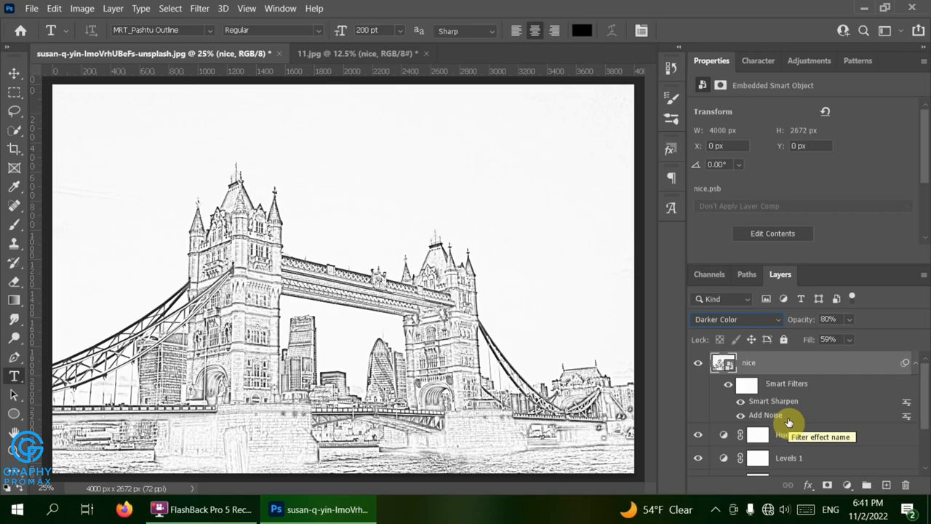
{"action": "scroll", "coordinate": [792, 404], "scroll_direction": "down", "scroll_amount": 3}
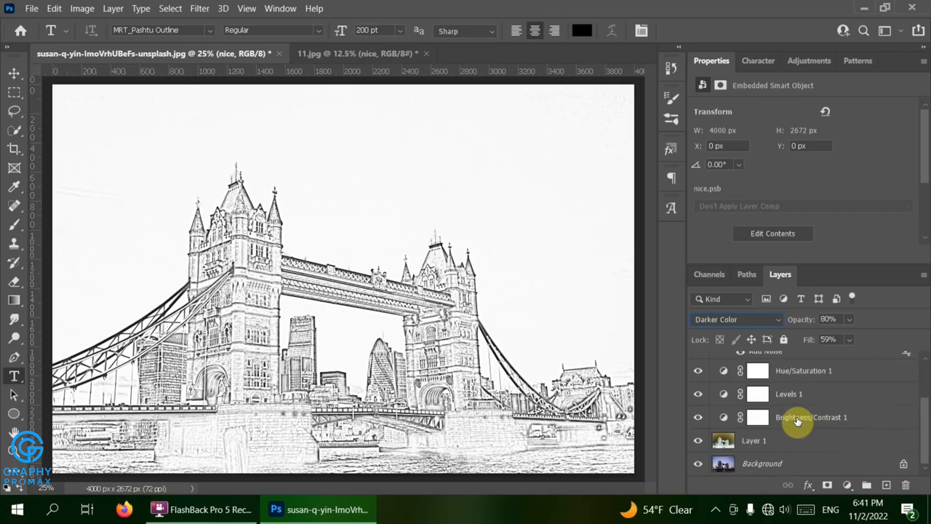
- Group the sketch layers, from Brightness/Contrast 1 down to Layer 1, into Group 1
{"action": "left_click", "coordinate": [798, 419], "text": "shift"}
{"action": "left_click", "coordinate": [794, 440], "text": "shift"}
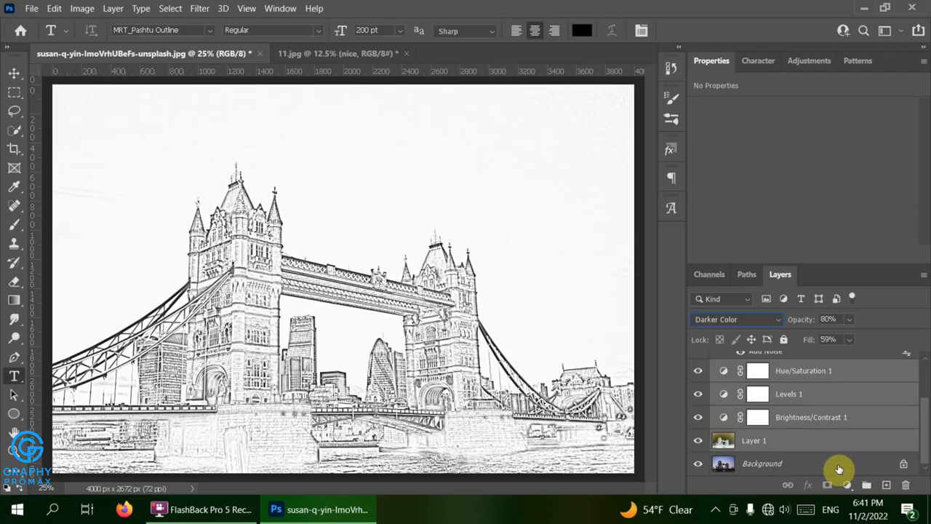
{"action": "left_click", "coordinate": [866, 486]}
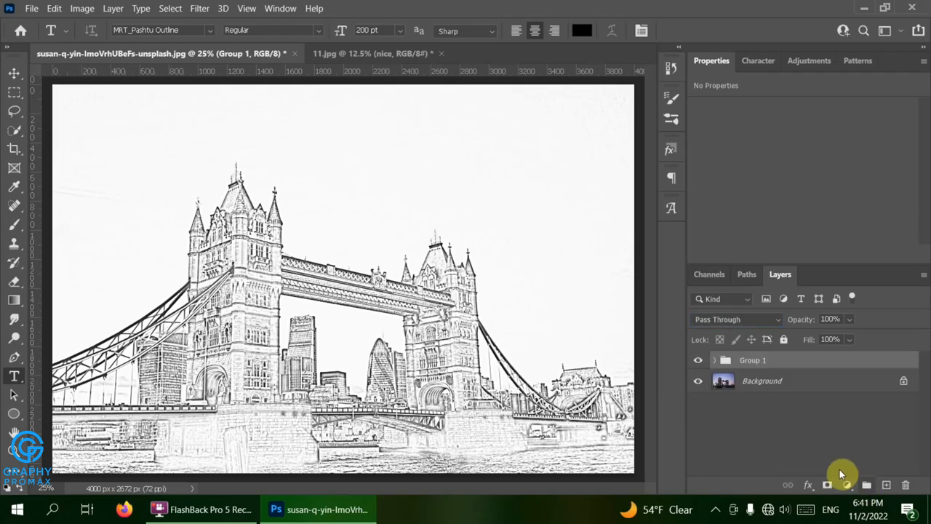
- Hide and show Group 1 several times to compare the sketch with the colour photo, leaving it visible
{"action": "left_click", "coordinate": [699, 360]}
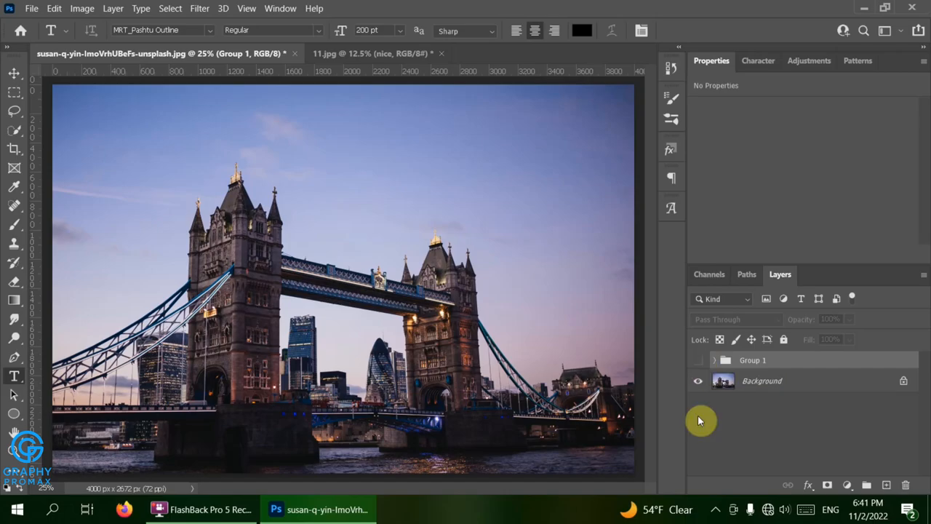
{"action": "left_click", "coordinate": [696, 361]}
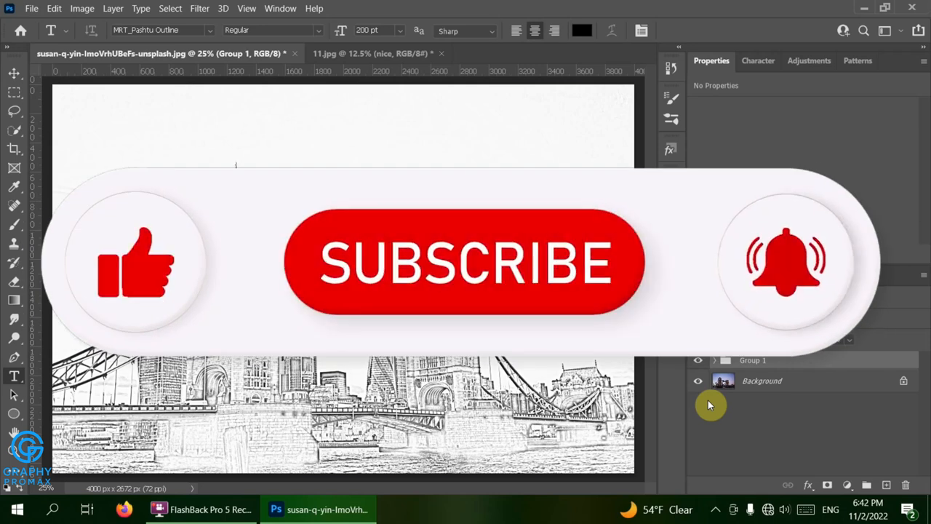
{"action": "left_click", "coordinate": [698, 360]}
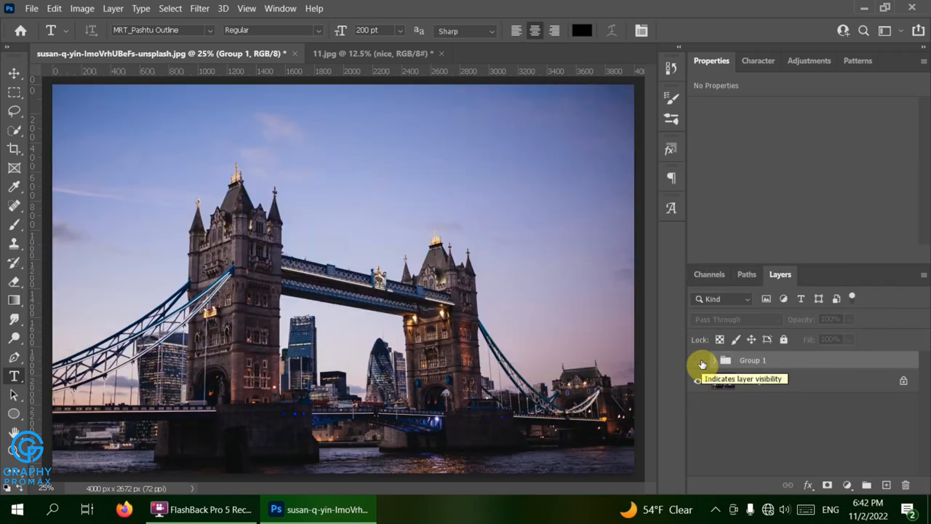
{"action": "left_click", "coordinate": [698, 361]}
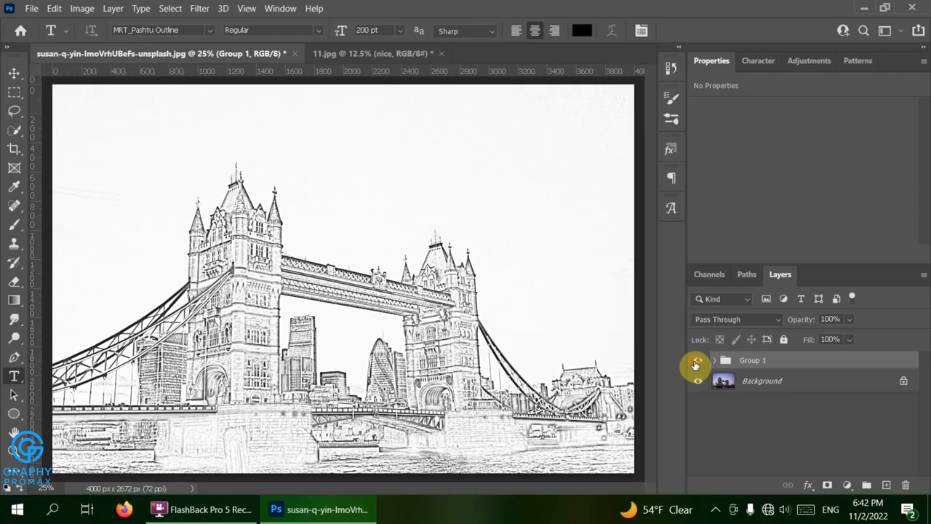
{"action": "left_click", "coordinate": [696, 362]}
{"action": "left_click", "coordinate": [696, 362]}
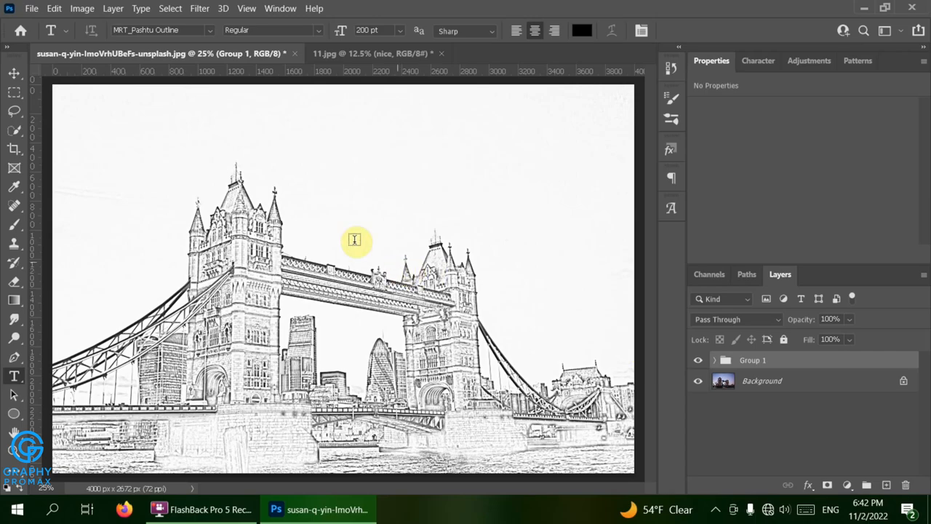
- Add a 'peaceful !' text layer at the top-left of the image and give it a drop shadow
{"action": "left_click", "coordinate": [234, 140]}
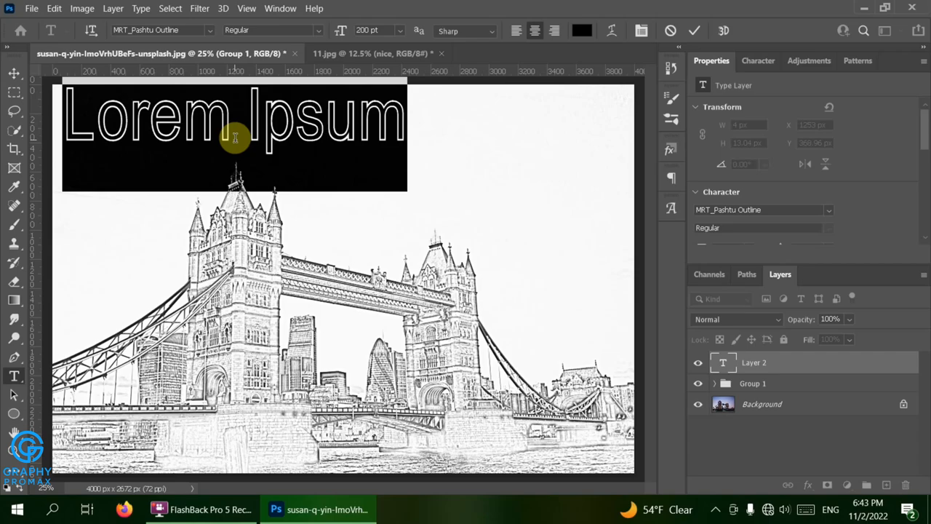
{"action": "key", "text": "BackSpace"}
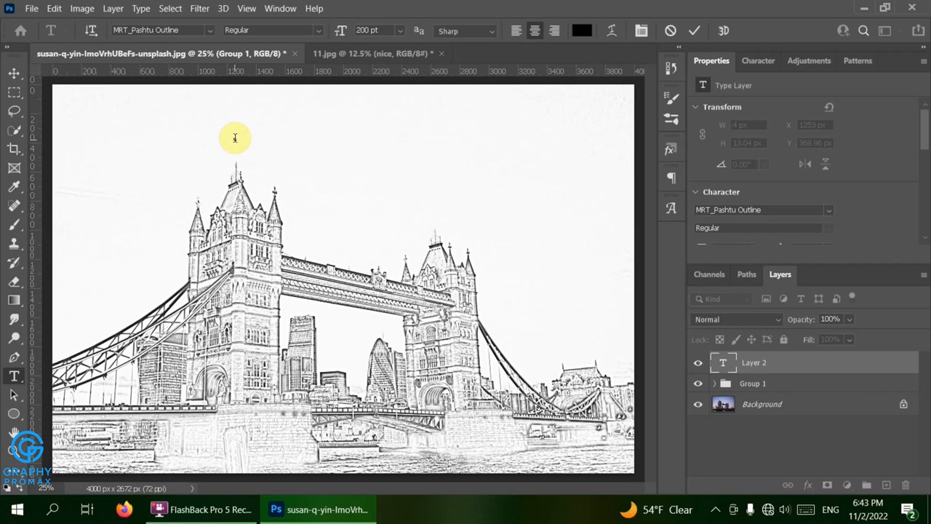
{"action": "type", "text": "peac"}
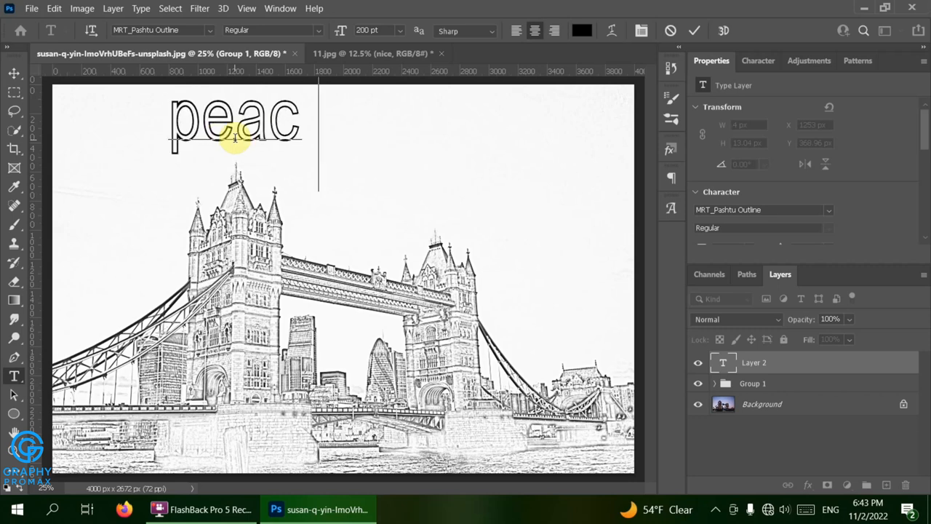
{"action": "type", "text": "eful !"}
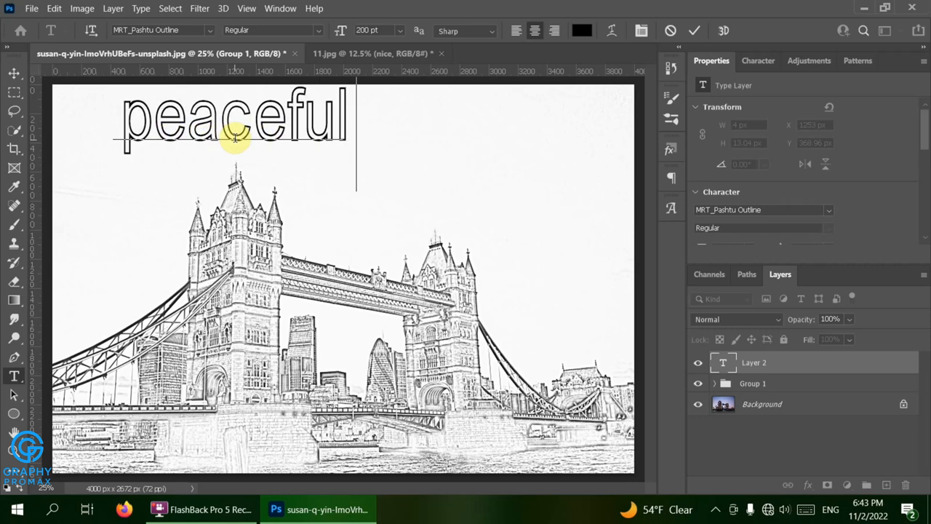
{"action": "key", "text": "ctrl+Return"}
{"action": "left_click_drag", "start_coordinate": [207, 131], "coordinate": [168, 152]}
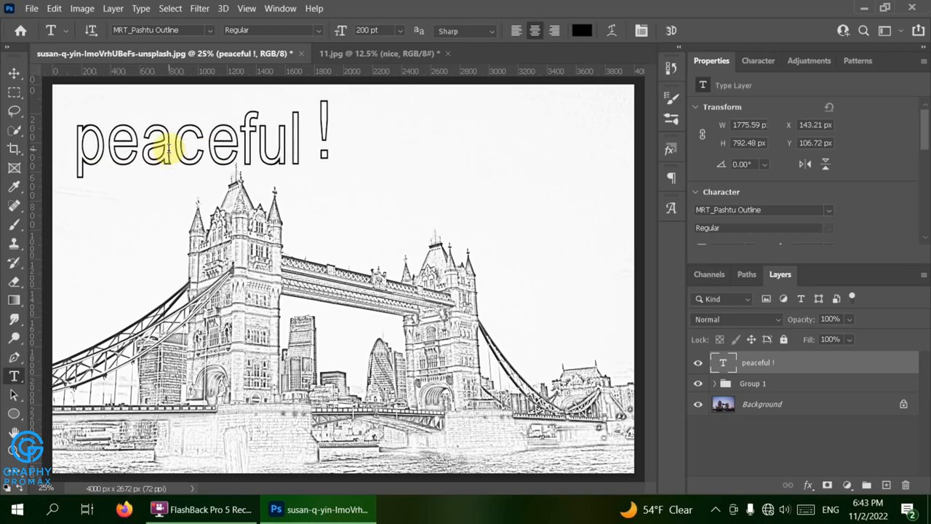
{"action": "double_click", "coordinate": [806, 361]}
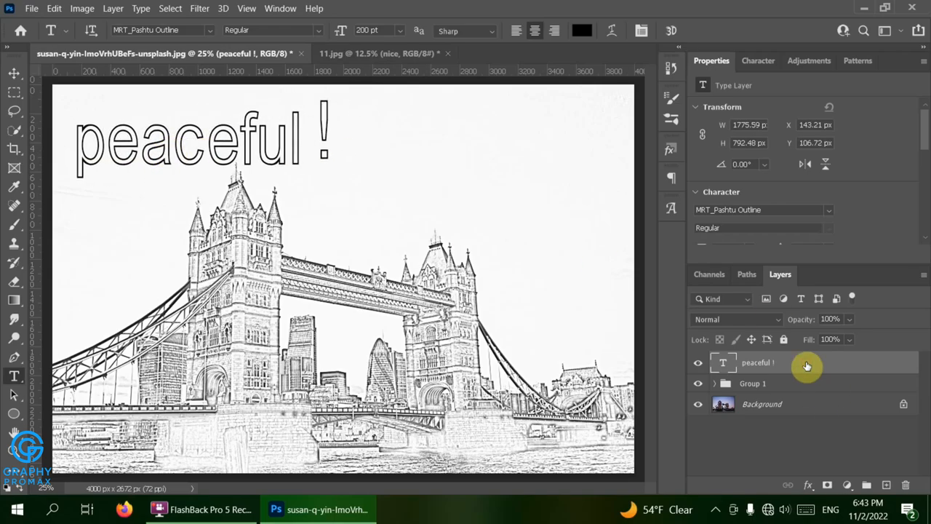
{"action": "left_click", "coordinate": [373, 380]}
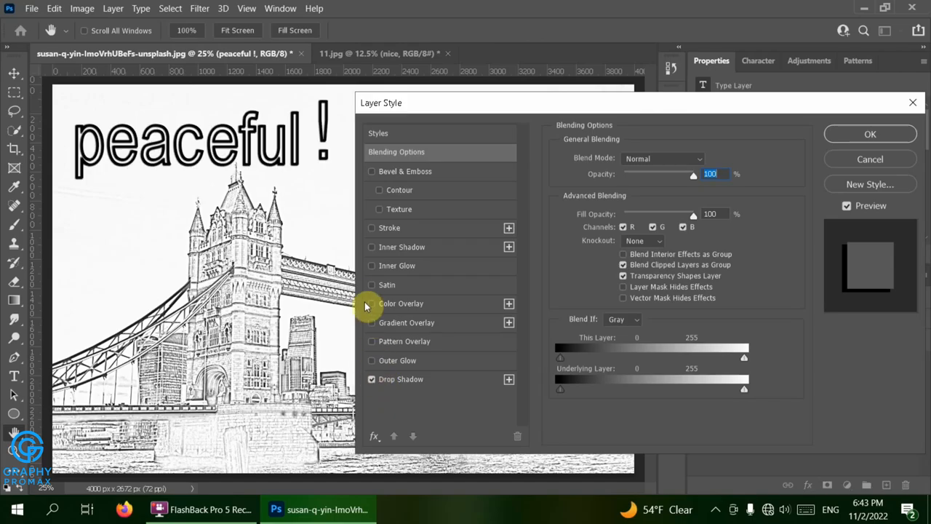
- Add an Inner Glow alongside the Drop Shadow on the 'peaceful !' title and apply the style
{"action": "left_click", "coordinate": [372, 266]}
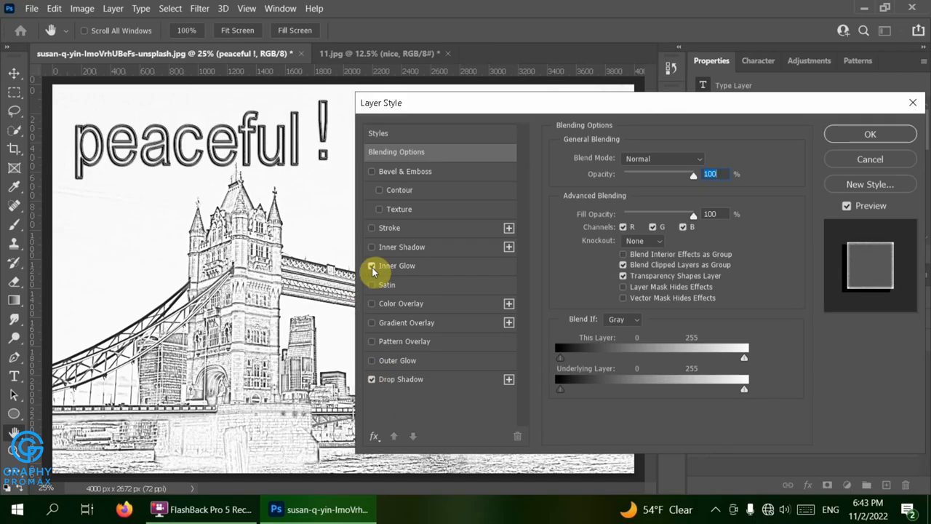
{"action": "left_click", "coordinate": [865, 138]}
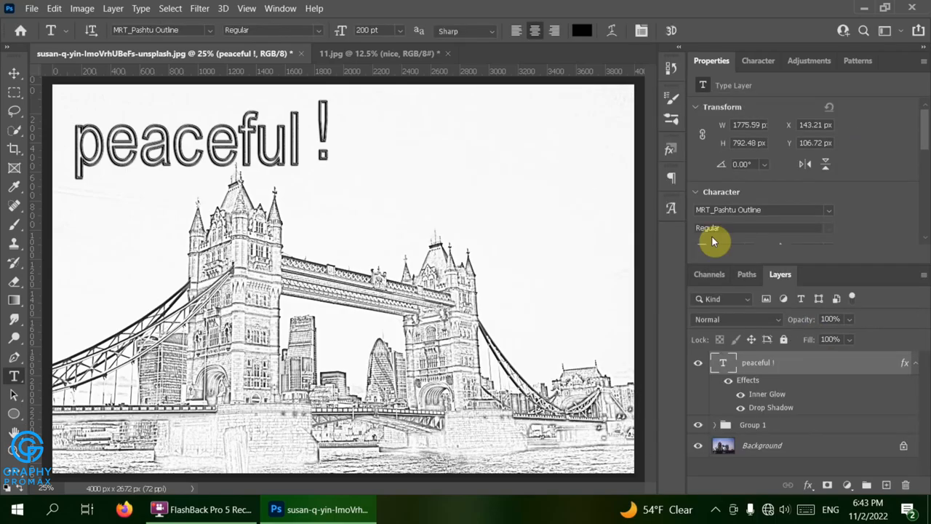
{"action": "left_click", "coordinate": [199, 10]}
- Convert the title to a smart object and apply Add Noise with amount 200
{"action": "mouse_move", "coordinate": [233, 224]}
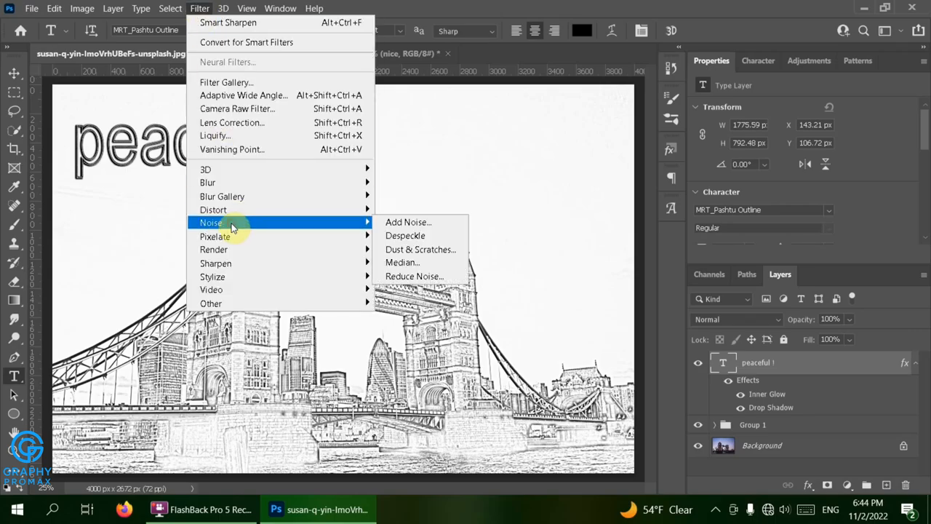
{"action": "left_click", "coordinate": [416, 226]}
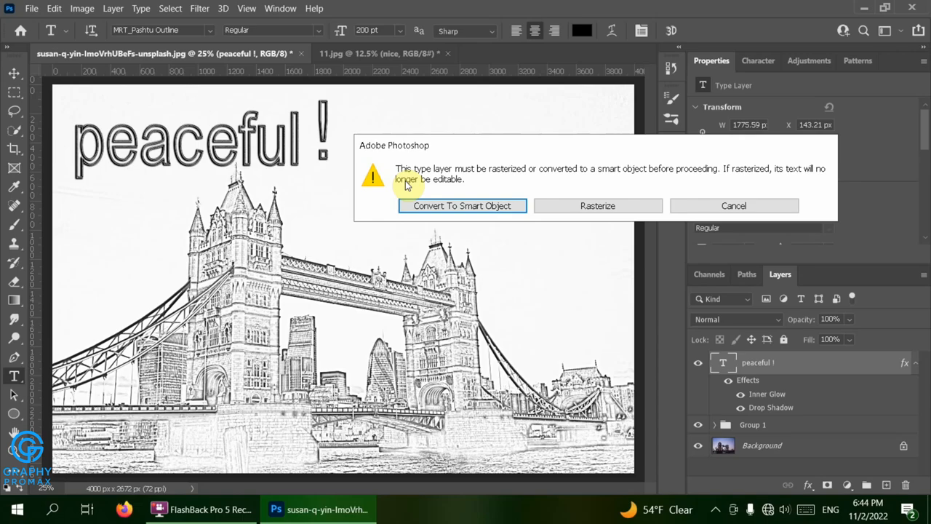
{"action": "key", "text": "Return"}
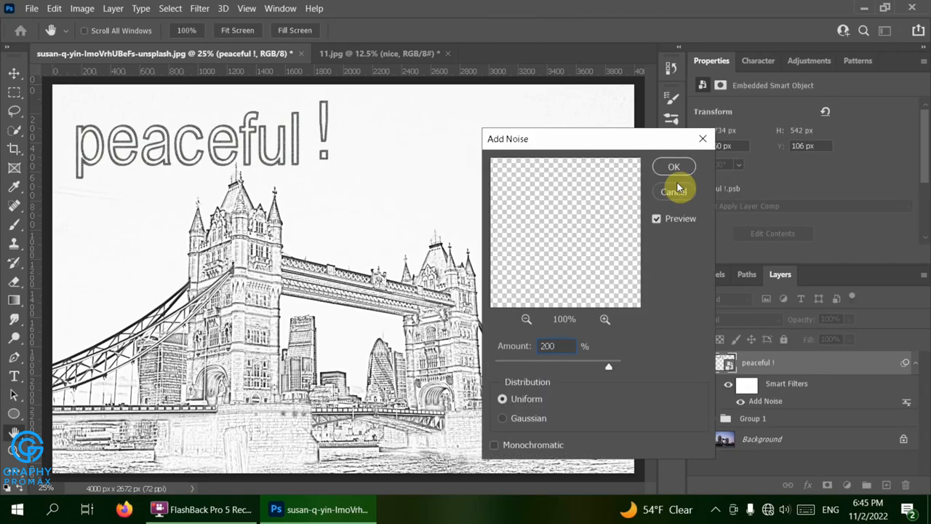
{"action": "left_click", "coordinate": [683, 169]}
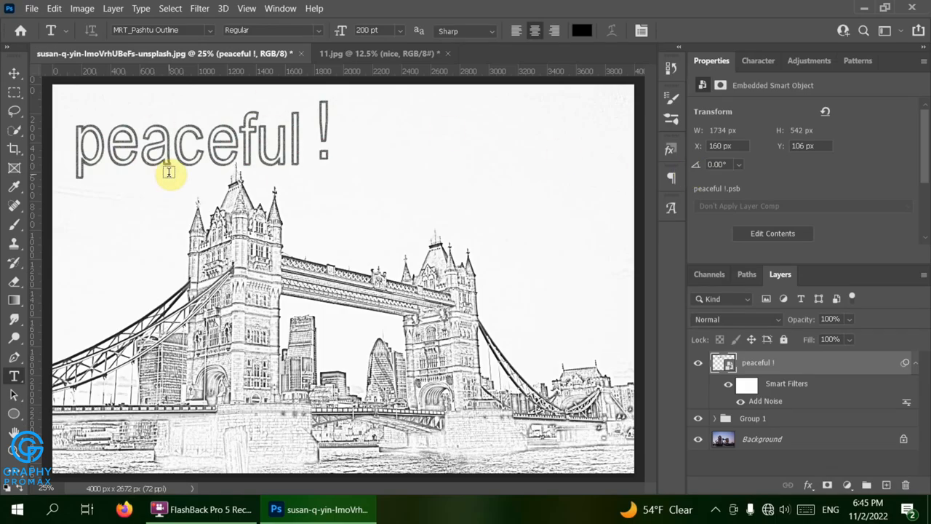
{"action": "left_click", "coordinate": [398, 59]}
- In 11.jpg, group the sketch layers from Hue/Saturation 1 down to Layer 1 into Group 1
{"action": "scroll", "coordinate": [793, 443], "scroll_direction": "up", "scroll_amount": 1}
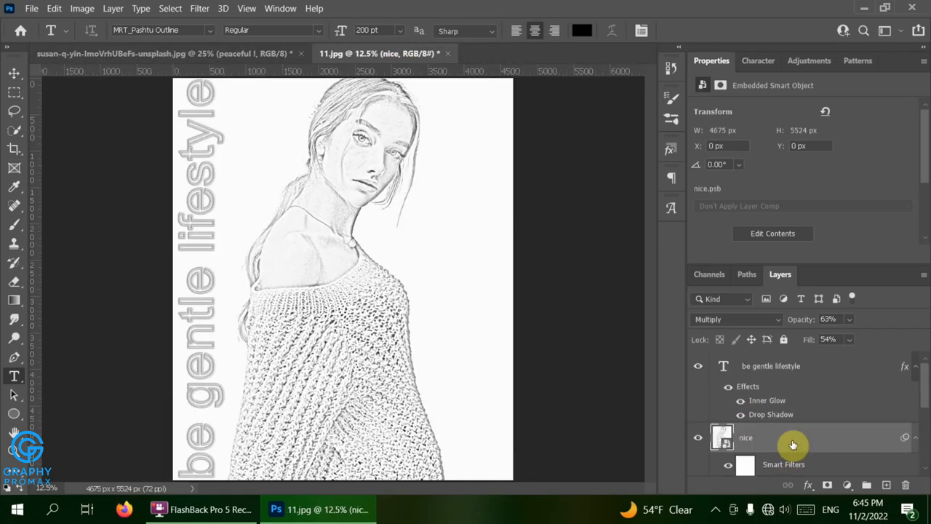
{"action": "left_click", "coordinate": [792, 374], "text": "shift"}
{"action": "scroll", "coordinate": [792, 373], "scroll_direction": "down", "scroll_amount": 3}
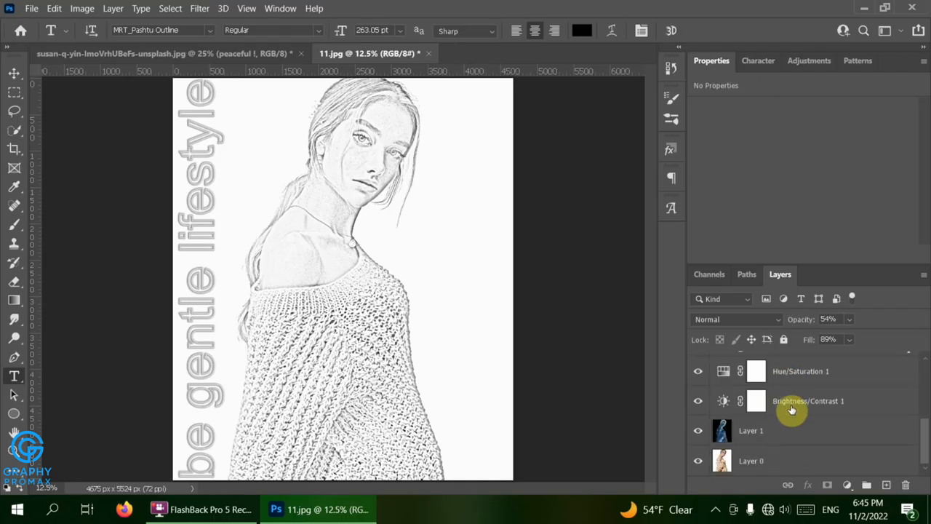
{"action": "left_click", "coordinate": [789, 435], "text": "shift"}
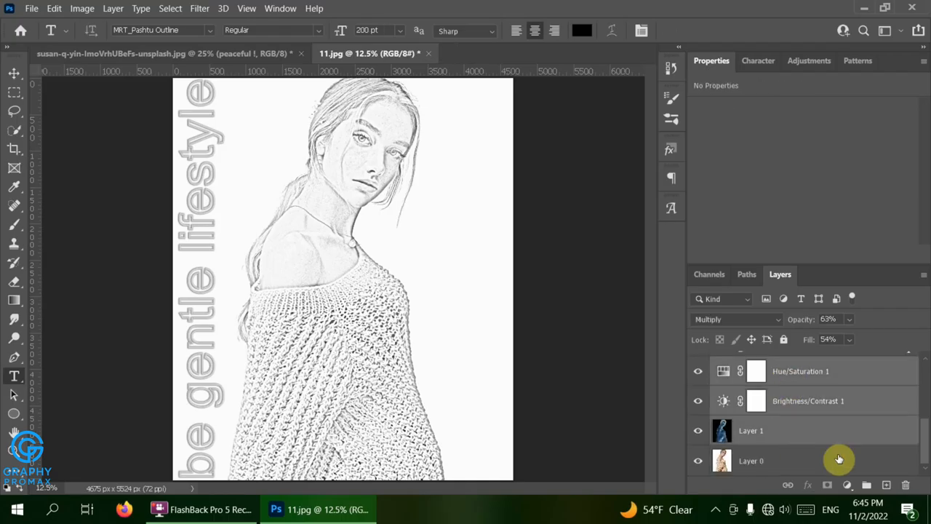
{"action": "left_click", "coordinate": [868, 484]}
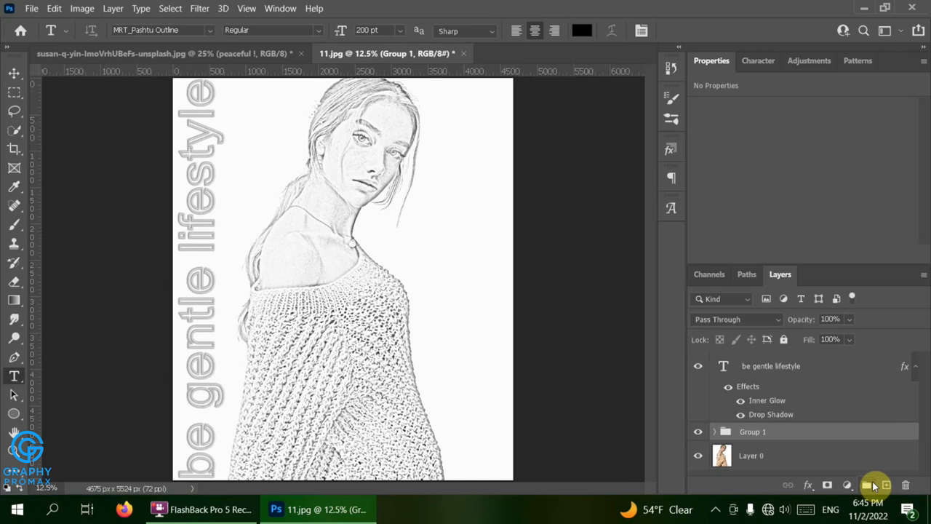
- Hide and show Group 1 to compare, then undo and regroup the three layers with Ctrl+G
{"action": "left_click", "coordinate": [698, 433]}
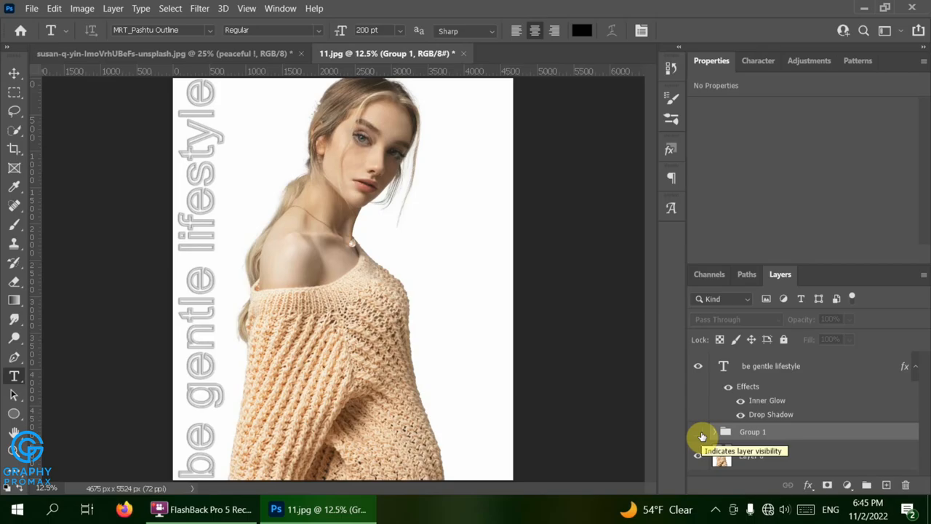
{"action": "left_click", "coordinate": [700, 433]}
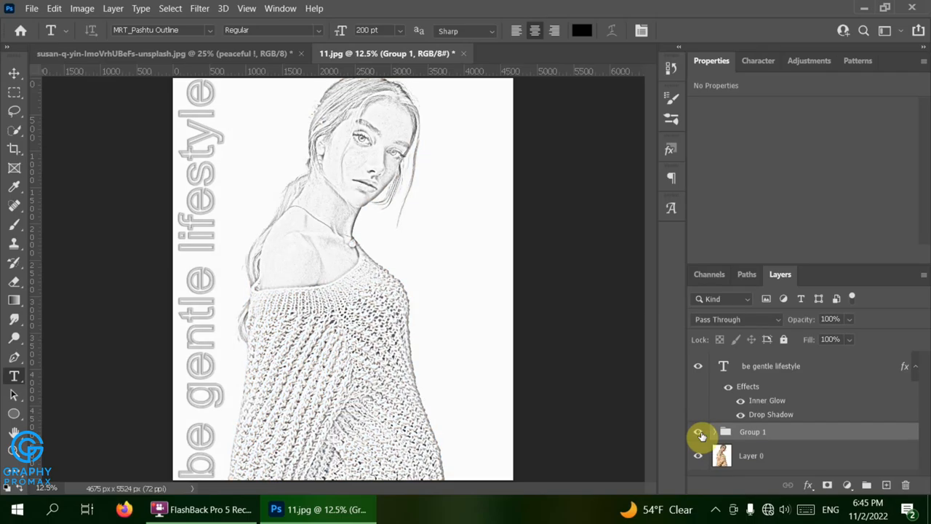
{"action": "key", "text": "ctrl+z"}
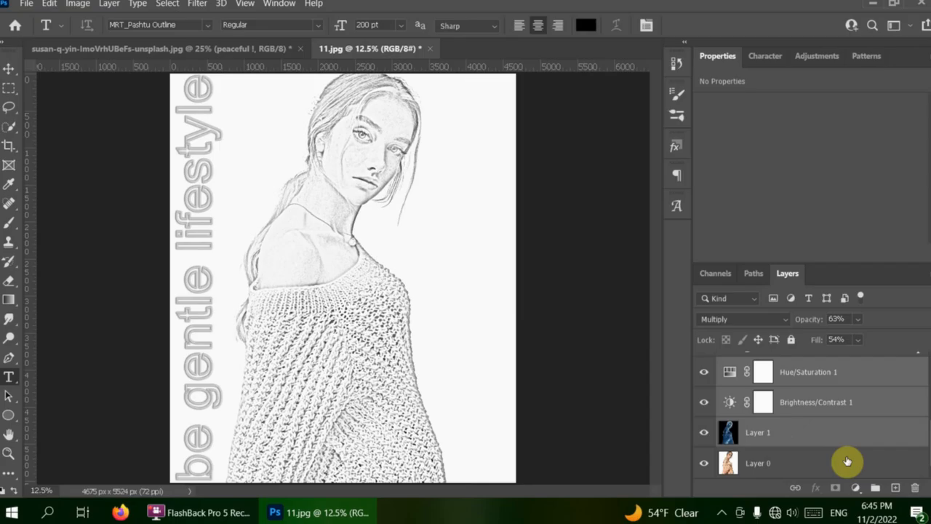
{"action": "key", "text": "ctrl+g"}
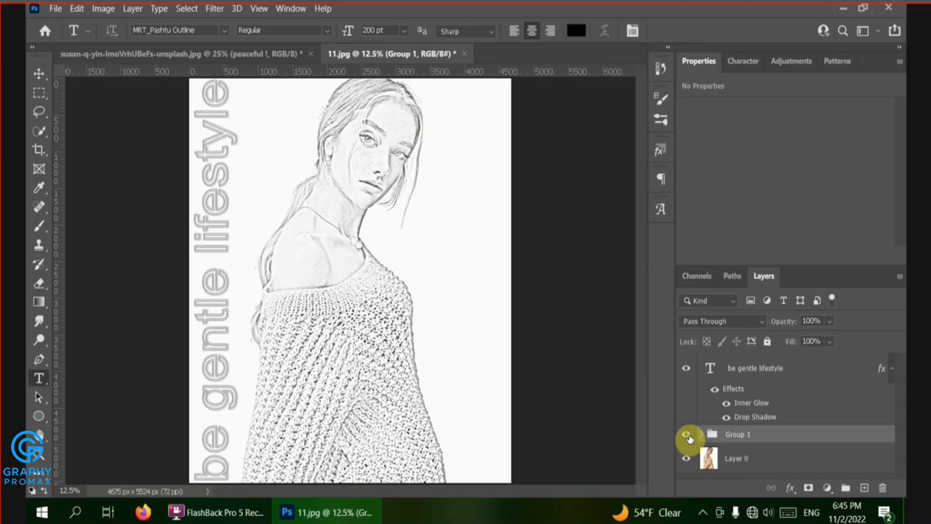